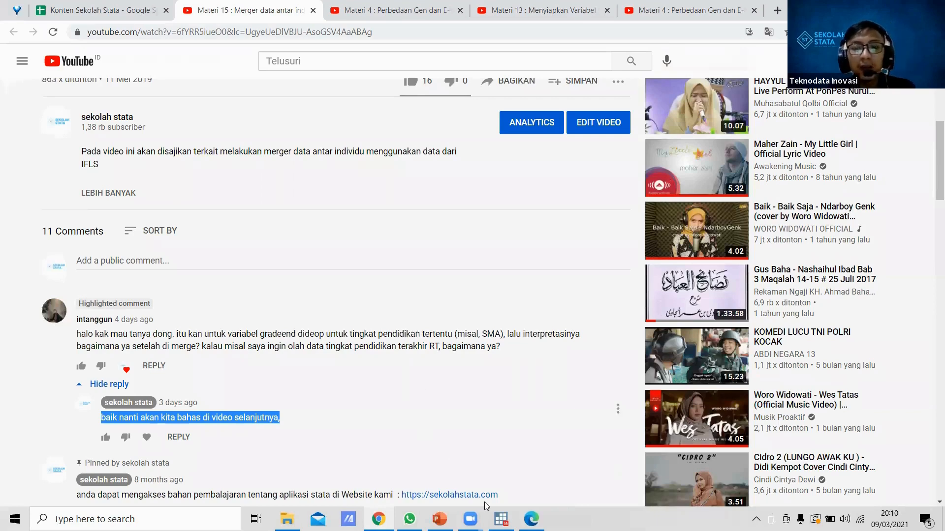
Step: Switch to the PQX Buku K PDF in Edge and examine the AR16 and AR17 education questions and their codes
{"action": "left_click", "coordinate": [531, 519]}
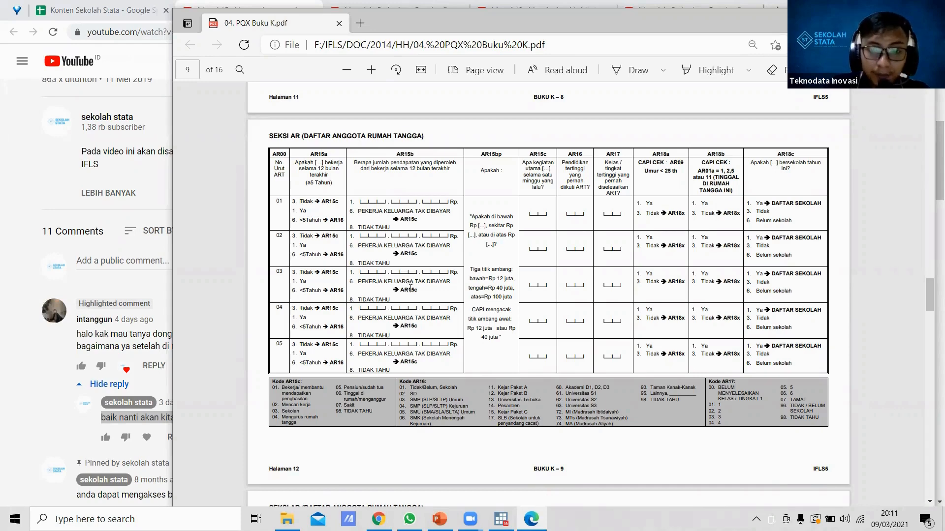
{"action": "scroll", "coordinate": [487, 355], "scroll_direction": "up", "scroll_amount": 3, "text": "ctrl"}
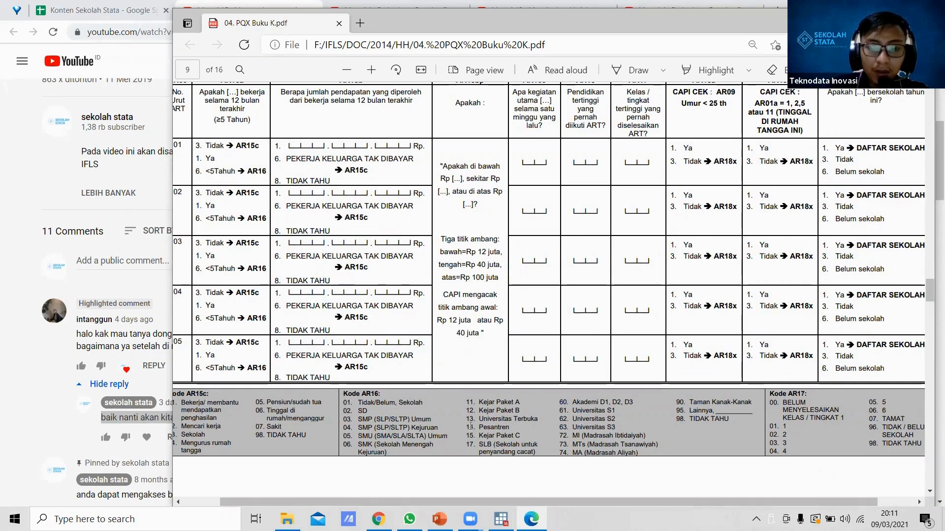
{"action": "scroll", "coordinate": [406, 402], "scroll_direction": "up", "scroll_amount": 3}
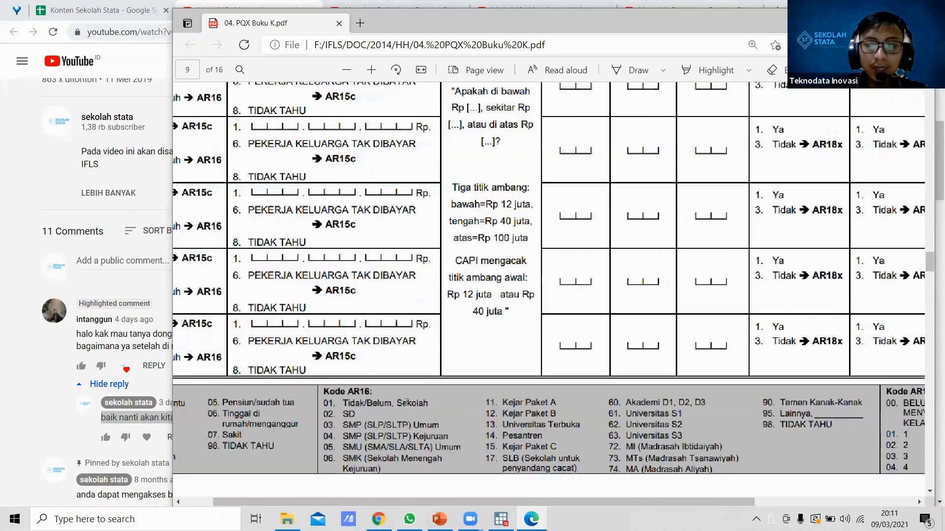
{"action": "scroll", "coordinate": [406, 402], "scroll_direction": "down", "scroll_amount": 3}
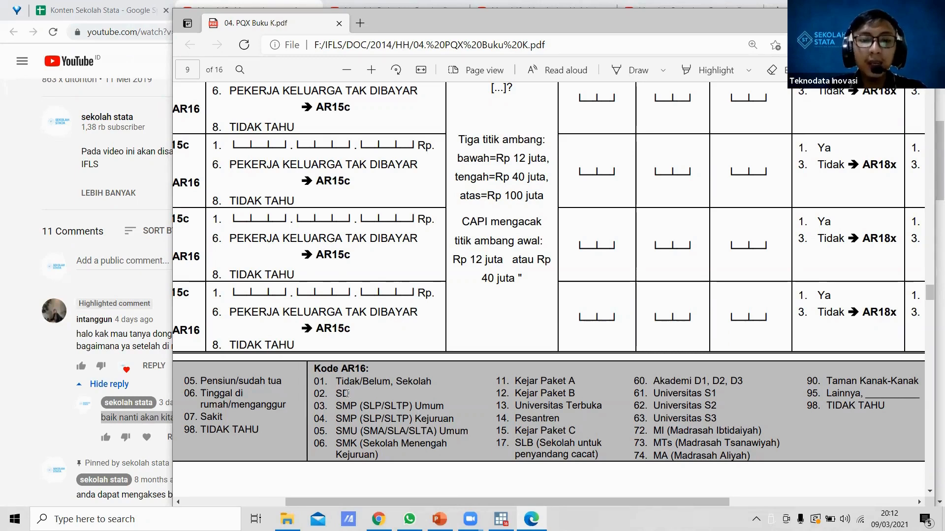
Step: Switch to File Explorer and open the IFLS\DATA\2014\HH folder on drive F
{"action": "mouse_move", "coordinate": [287, 519]}
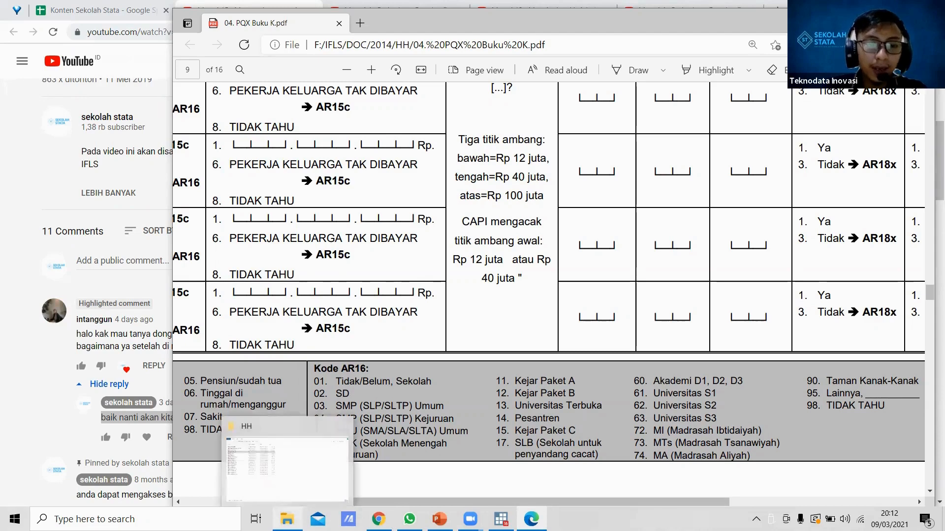
{"action": "left_click", "coordinate": [283, 487]}
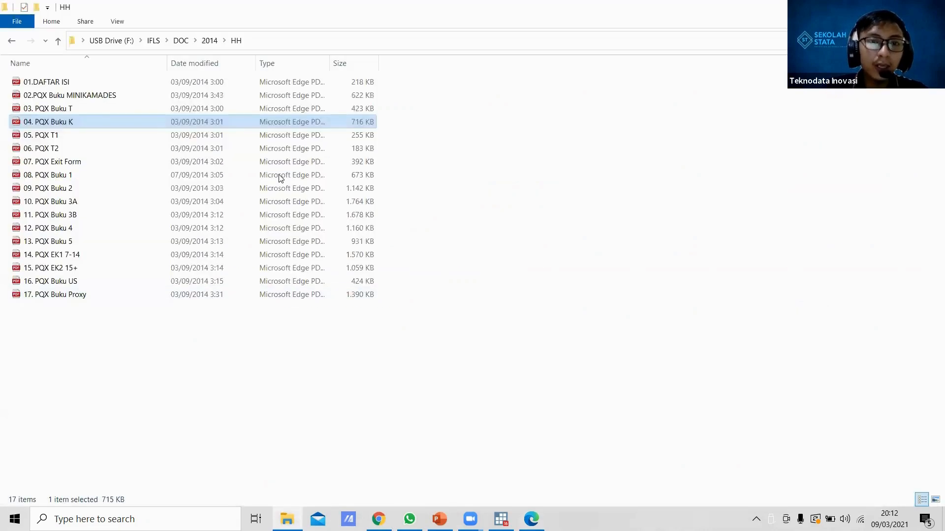
{"action": "left_click", "coordinate": [209, 40]}
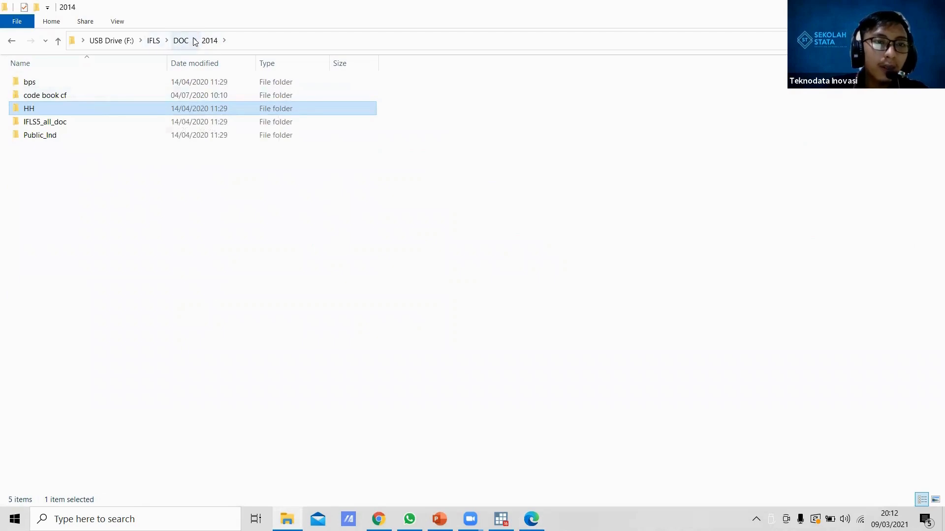
{"action": "left_click", "coordinate": [153, 41]}
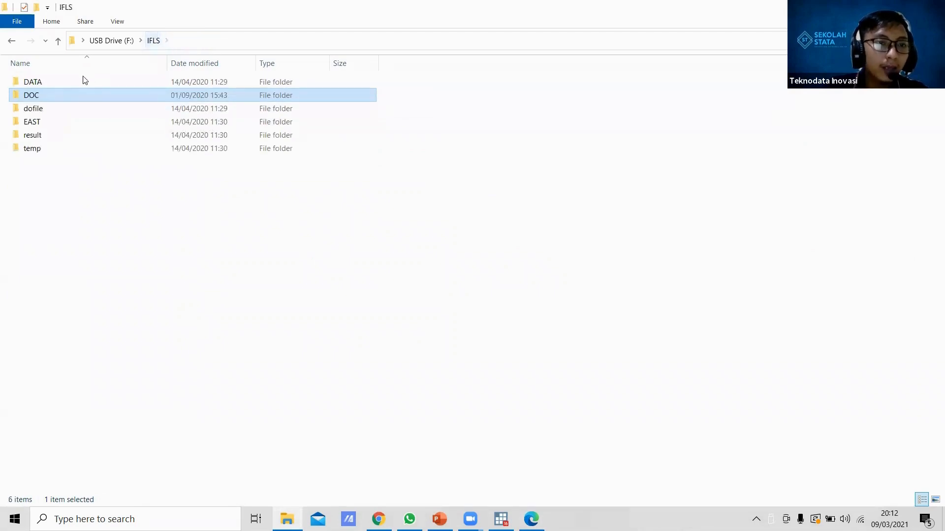
{"action": "double_click", "coordinate": [42, 85]}
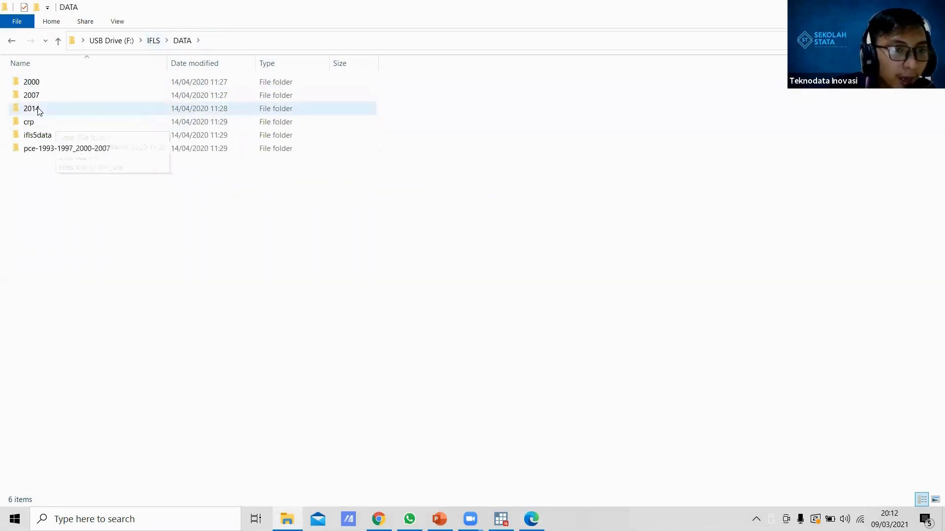
{"action": "double_click", "coordinate": [38, 109]}
{"action": "left_click", "coordinate": [45, 99]}
{"action": "double_click", "coordinate": [46, 100]}
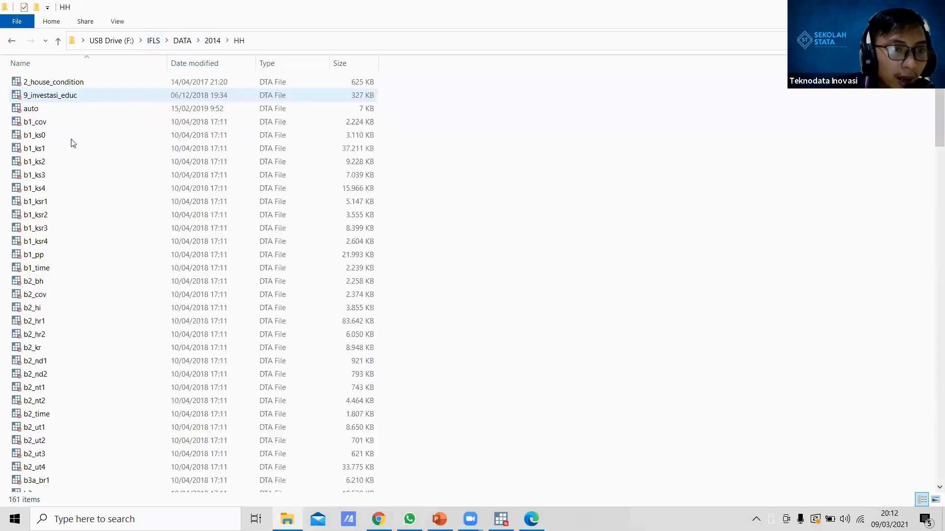
Step: Find the bk_ar1 data file in the HH folder and open it with Stata
{"action": "scroll", "coordinate": [68, 211], "scroll_direction": "down", "scroll_amount": 10}
{"action": "scroll", "coordinate": [68, 211], "scroll_direction": "down", "scroll_amount": 20}
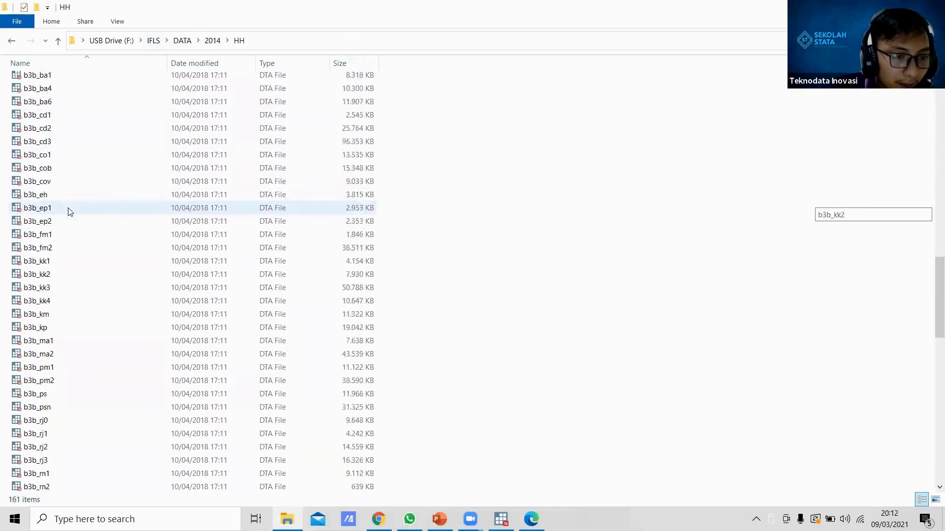
{"action": "scroll", "coordinate": [56, 157], "scroll_direction": "up", "scroll_amount": 20}
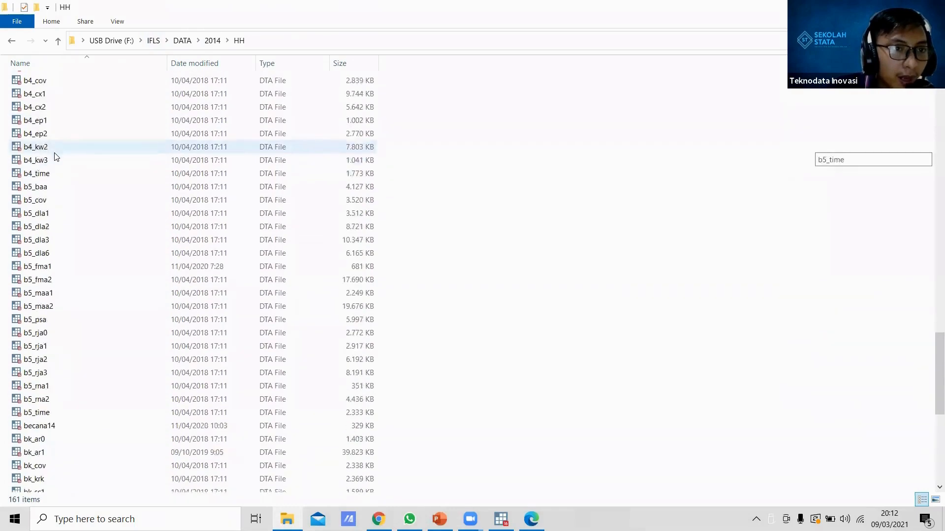
{"action": "scroll", "coordinate": [55, 156], "scroll_direction": "up", "scroll_amount": 3}
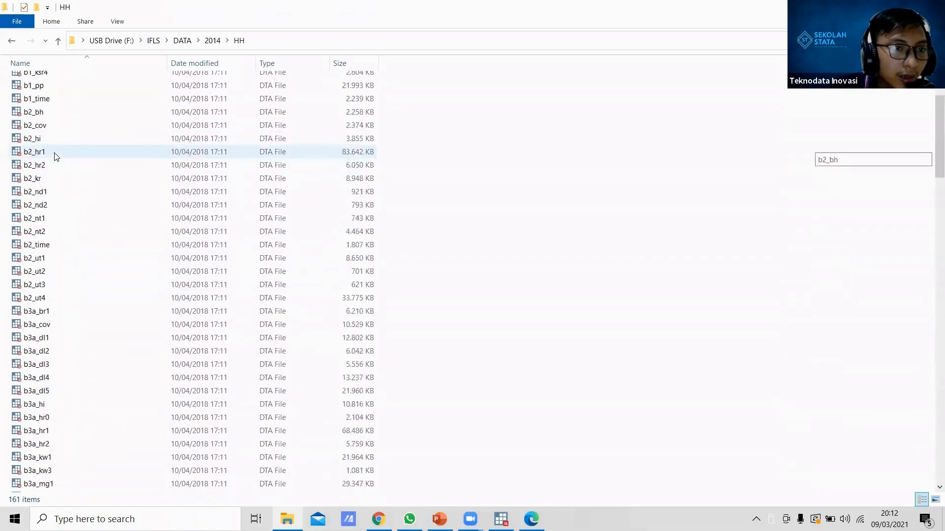
{"action": "scroll", "coordinate": [56, 156], "scroll_direction": "down", "scroll_amount": 8}
{"action": "scroll", "coordinate": [55, 156], "scroll_direction": "down", "scroll_amount": 20}
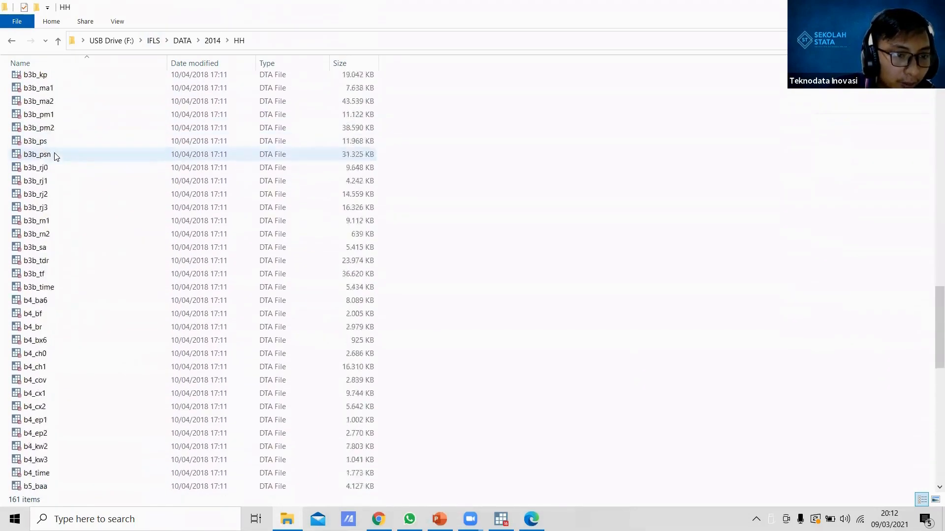
{"action": "scroll", "coordinate": [56, 156], "scroll_direction": "up", "scroll_amount": 20}
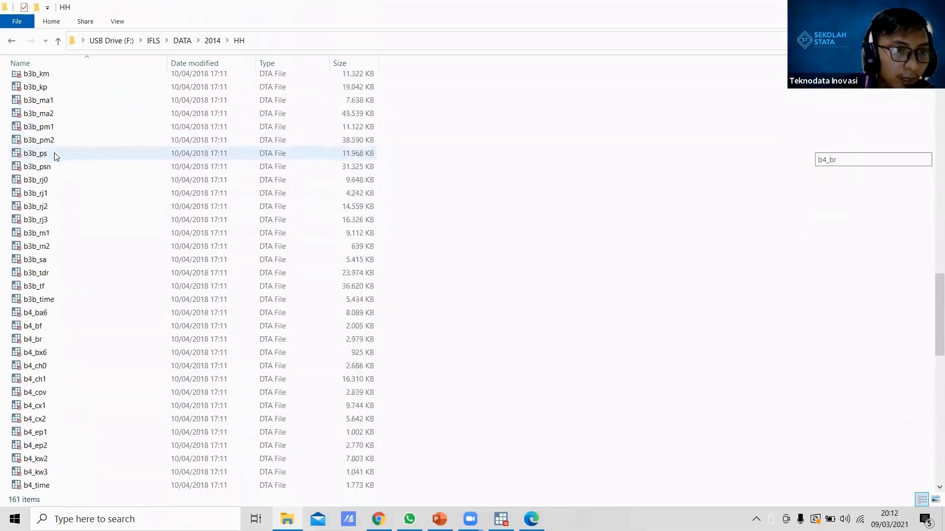
{"action": "scroll", "coordinate": [56, 157], "scroll_direction": "up", "scroll_amount": 16}
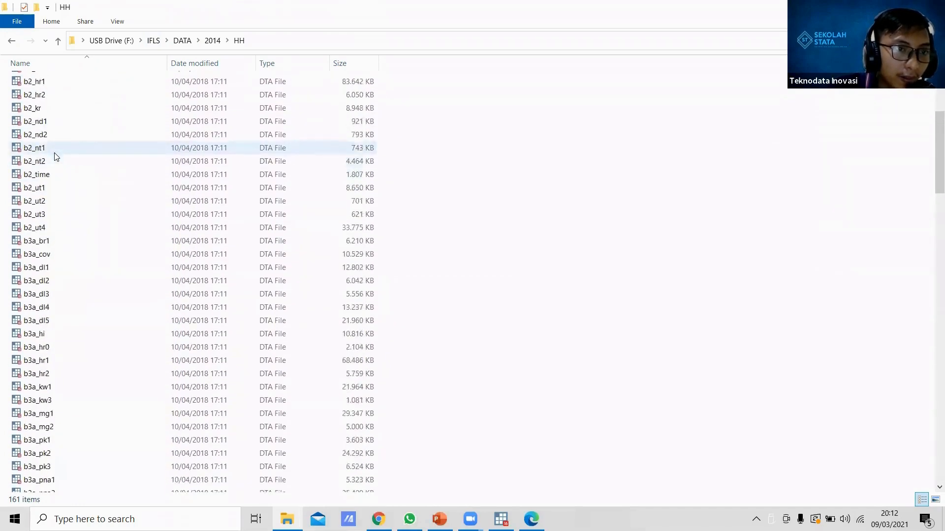
{"action": "scroll", "coordinate": [55, 156], "scroll_direction": "down", "scroll_amount": 9}
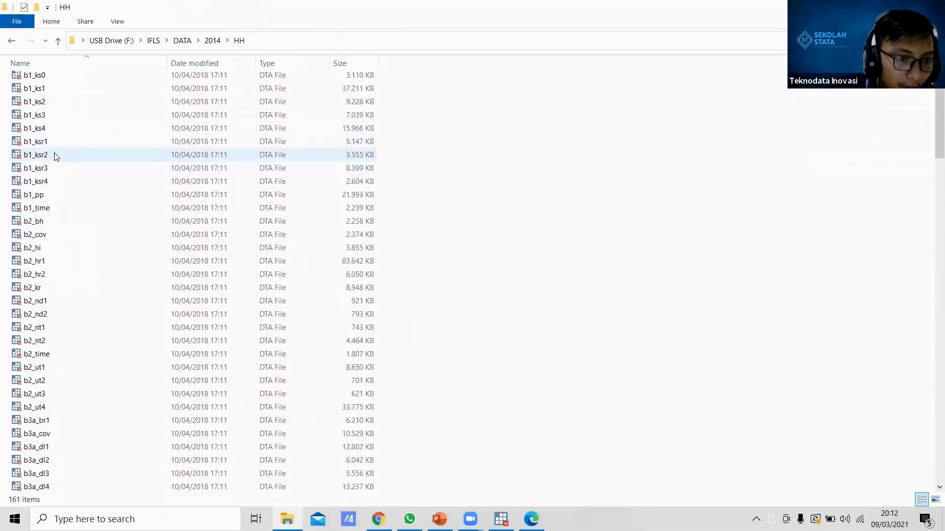
{"action": "scroll", "coordinate": [59, 300], "scroll_direction": "down", "scroll_amount": 12}
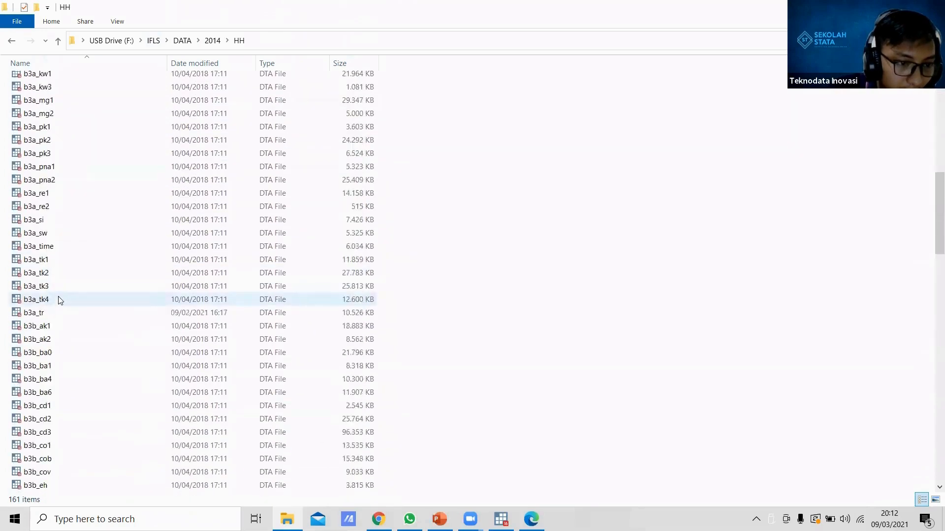
{"action": "scroll", "coordinate": [59, 300], "scroll_direction": "down", "scroll_amount": 8}
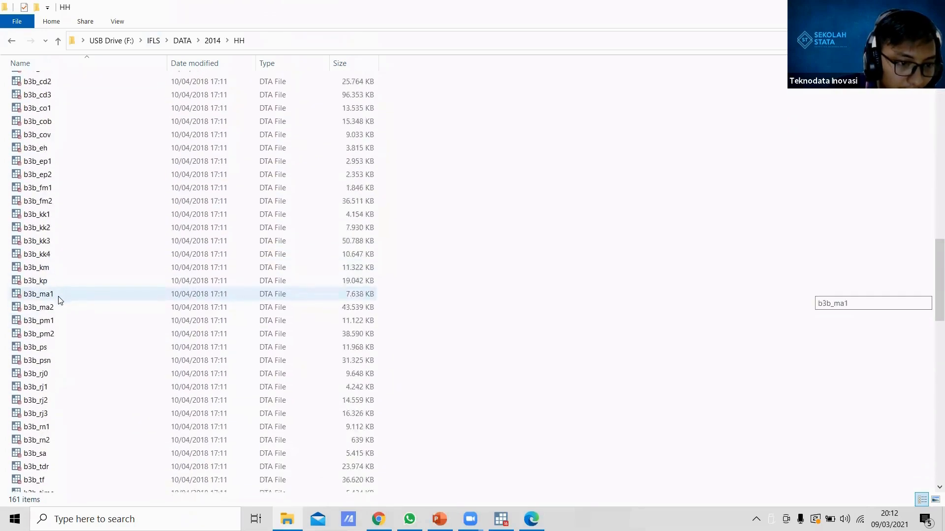
{"action": "scroll", "coordinate": [59, 300], "scroll_direction": "down", "scroll_amount": 9}
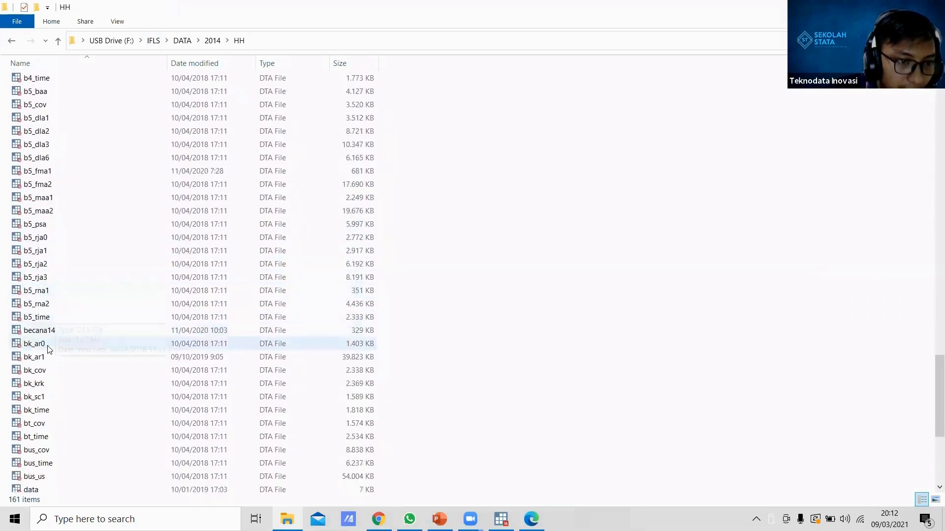
{"action": "left_click", "coordinate": [35, 360]}
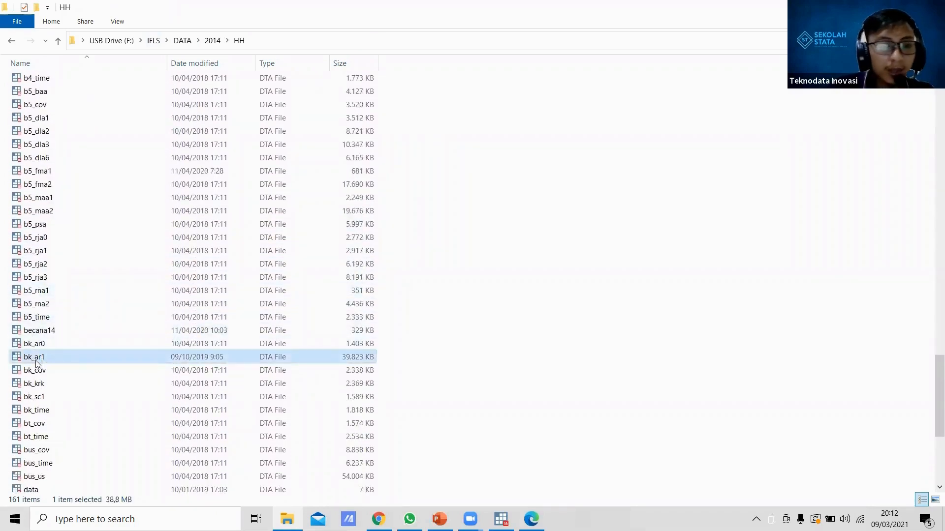
{"action": "double_click", "coordinate": [54, 357]}
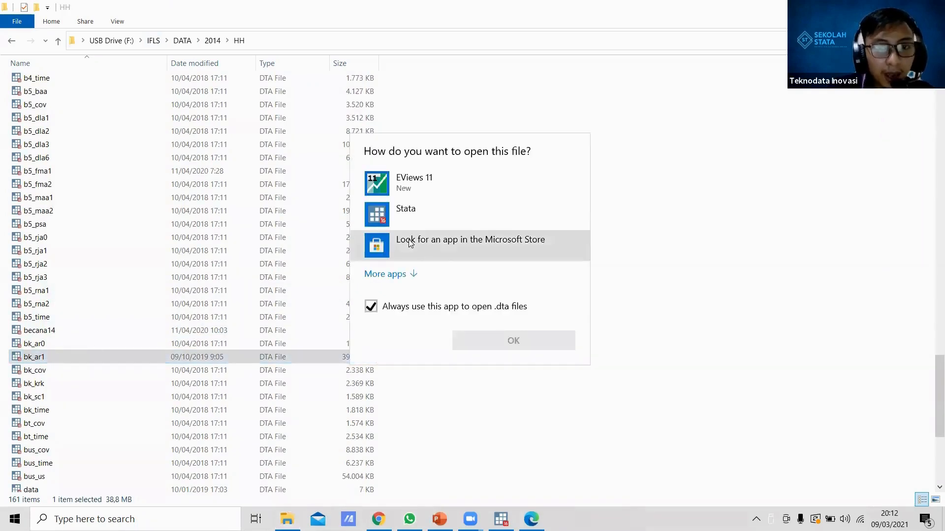
{"action": "left_click", "coordinate": [402, 211]}
{"action": "left_click", "coordinate": [402, 211]}
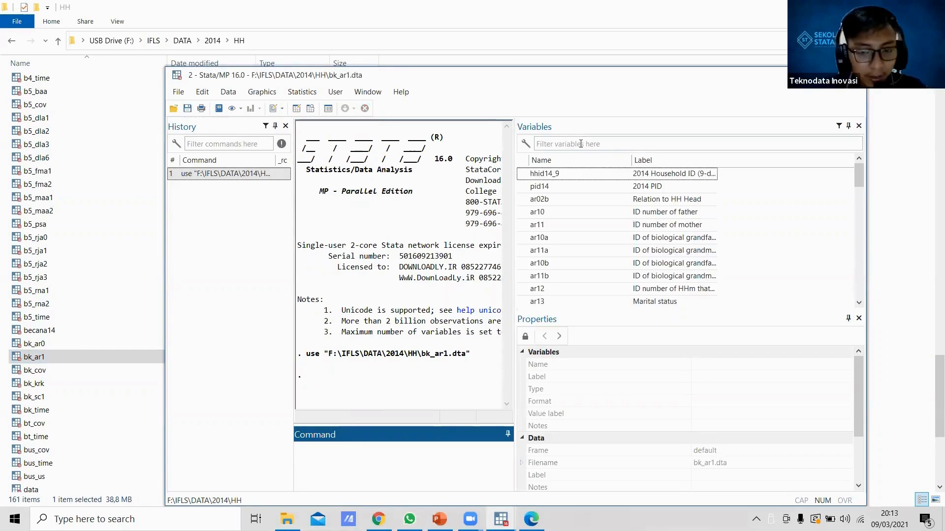
Step: Filter the variable list for ar17 and tabulate that variable with the command "ta ar17"
{"action": "left_click", "coordinate": [580, 144]}
{"action": "type", "text": "ar"}
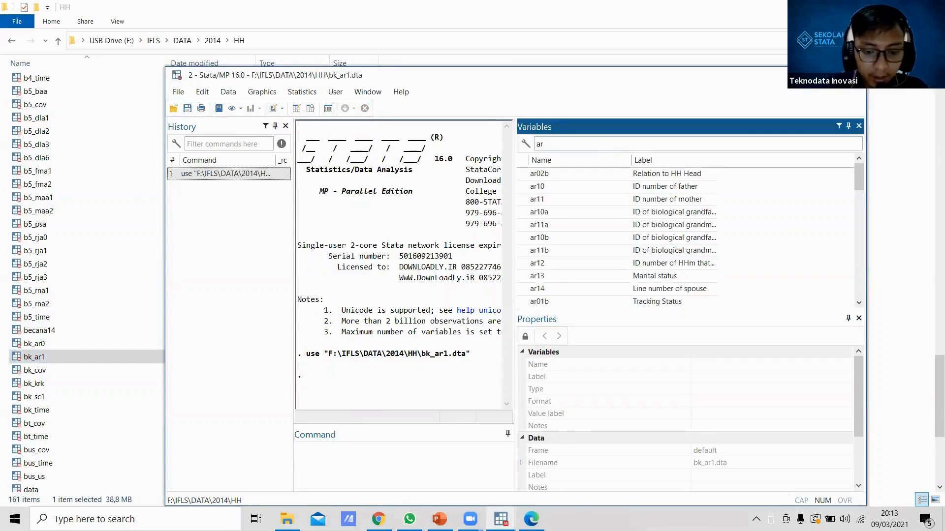
{"action": "type", "text": "17"}
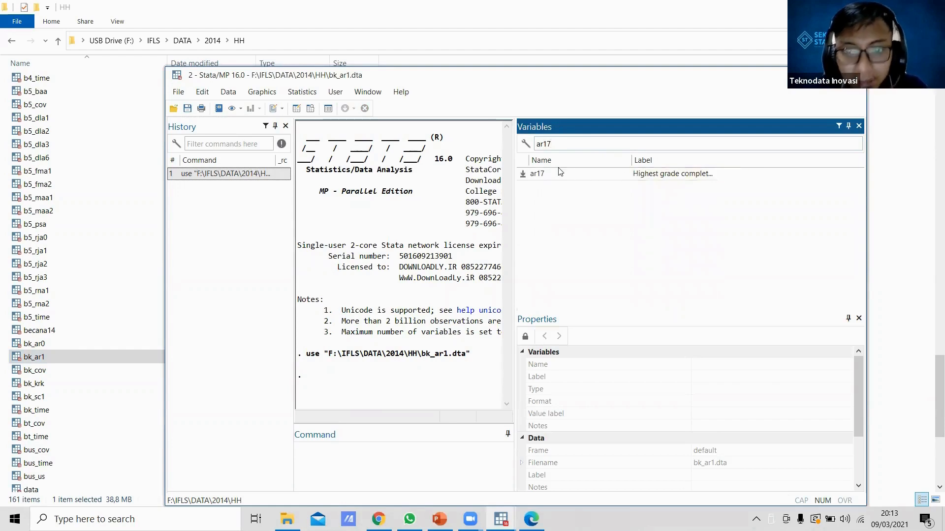
{"action": "double_click", "coordinate": [541, 174]}
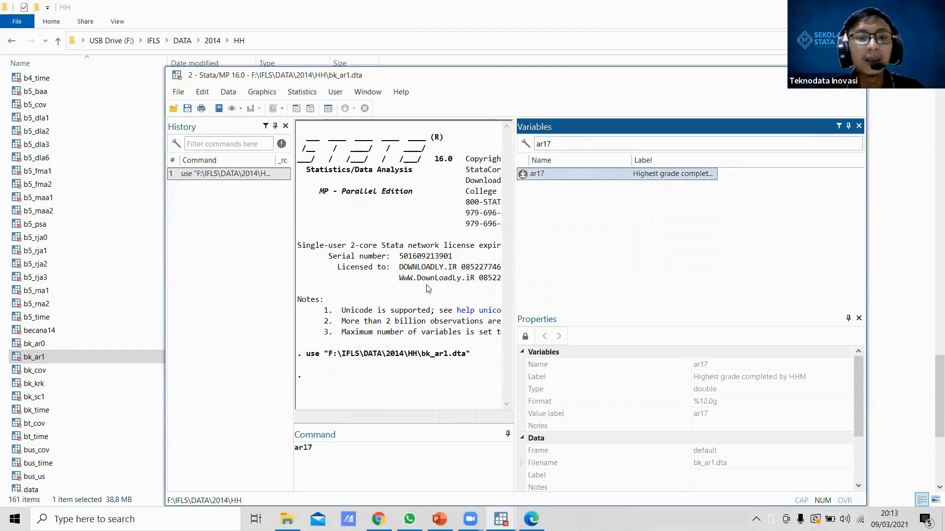
{"action": "left_click", "coordinate": [301, 455]}
{"action": "type", "text": "ta"}
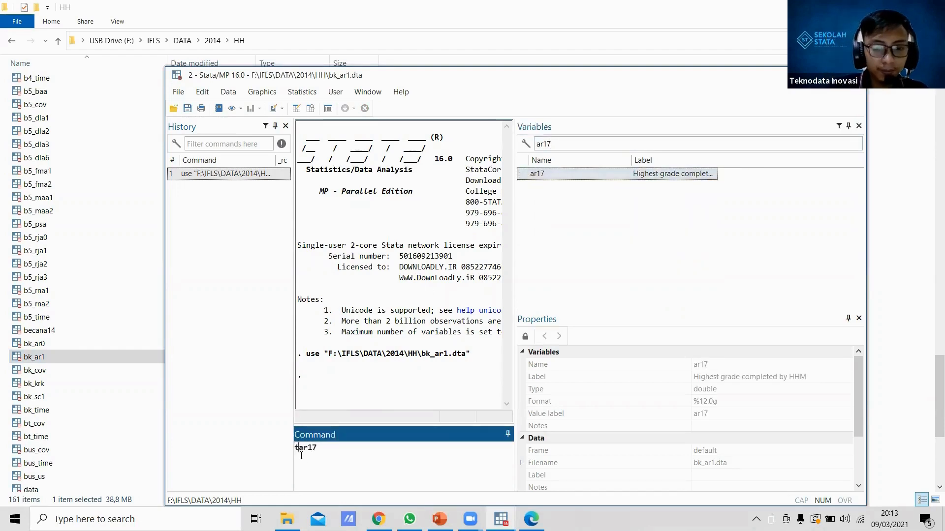
{"action": "key", "text": "Return"}
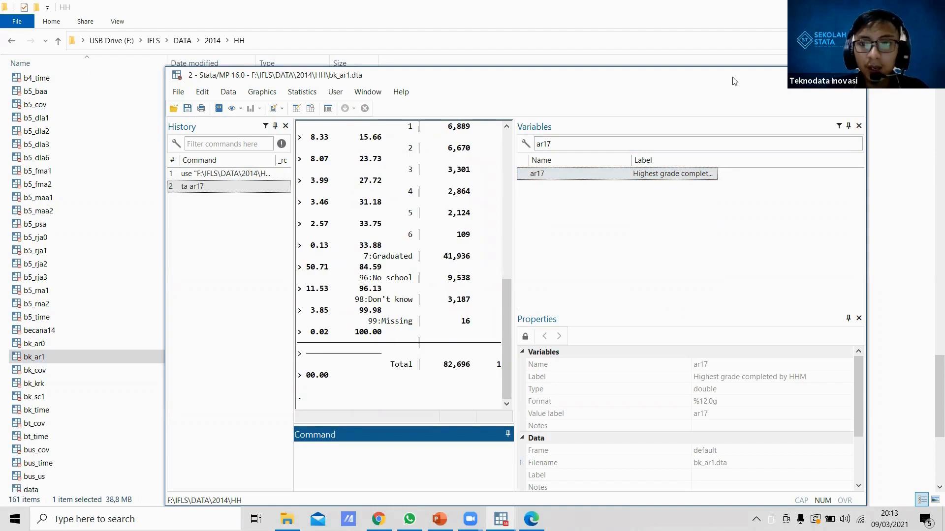
Step: Maximize the Stata window and rerun the earlier "ta ar17" command
{"action": "double_click", "coordinate": [734, 81]}
{"action": "left_click", "coordinate": [66, 123]}
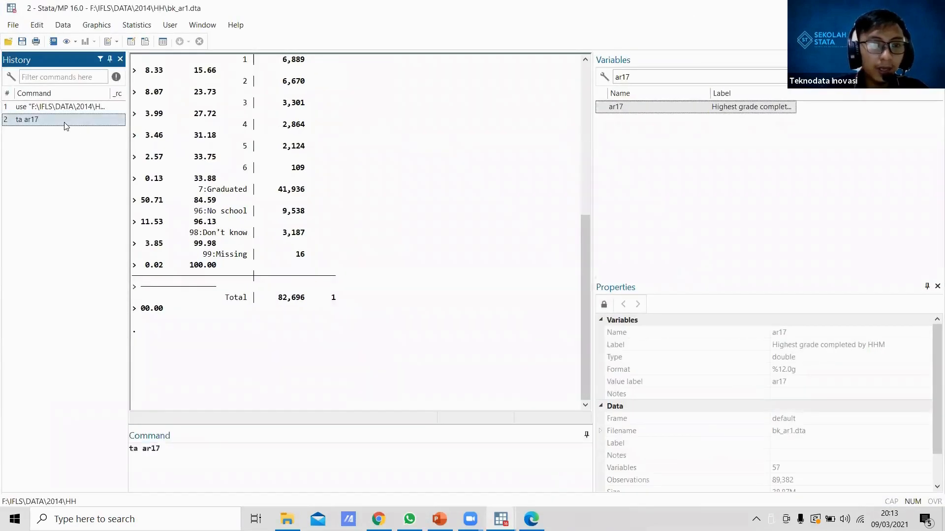
{"action": "double_click", "coordinate": [66, 123]}
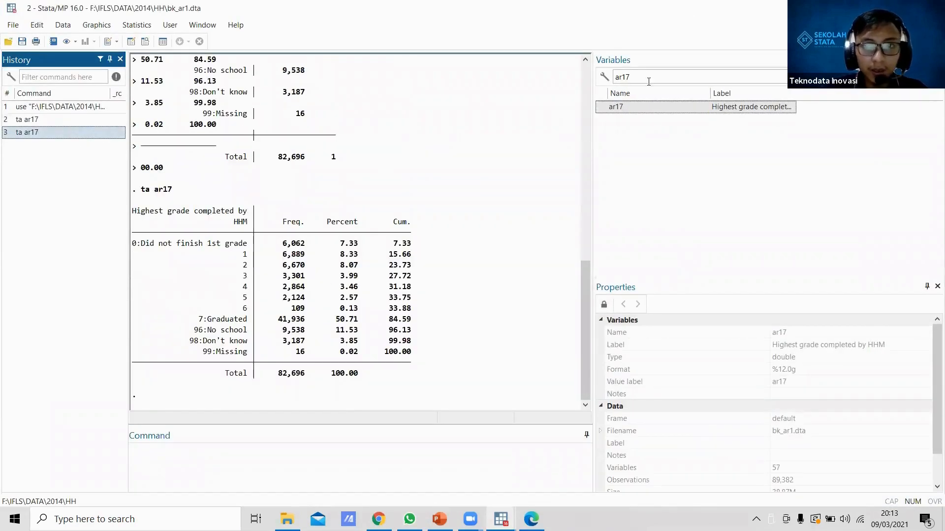
Step: Reuse the previous tabulation command with the variable changed to ar16 and run "ta ar16"
{"action": "left_click", "coordinate": [42, 132]}
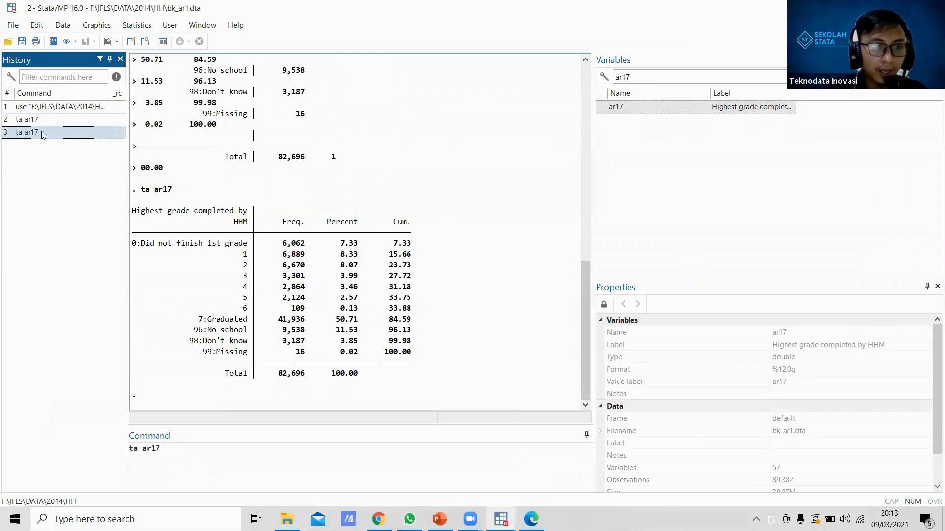
{"action": "left_click", "coordinate": [223, 471]}
{"action": "key", "text": "BackSpace"}
{"action": "type", "text": "6"}
{"action": "key", "text": "Return"}
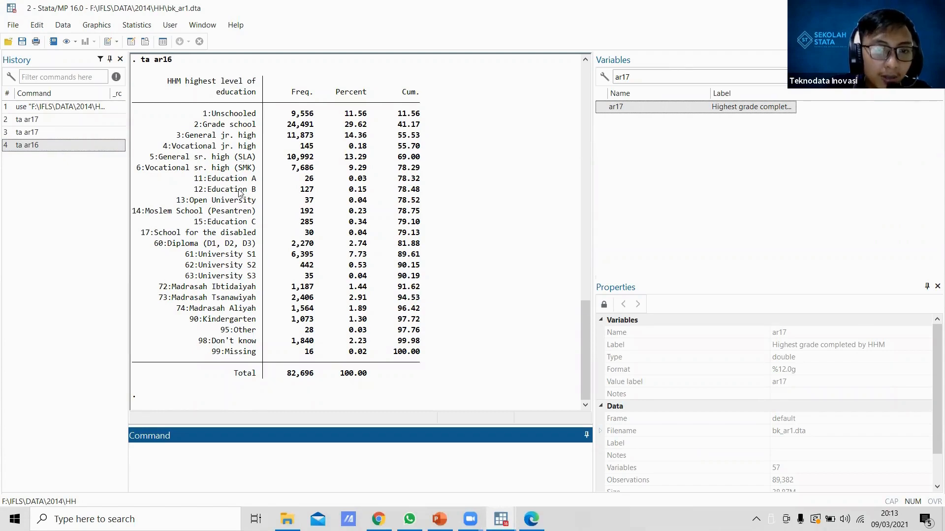
Step: Generate a senior-high-or-equivalent variable with the command "gen sma_sederajat=inlist(ar16, 5,6,15,74)"
{"action": "key", "text": "alt+Tab"}
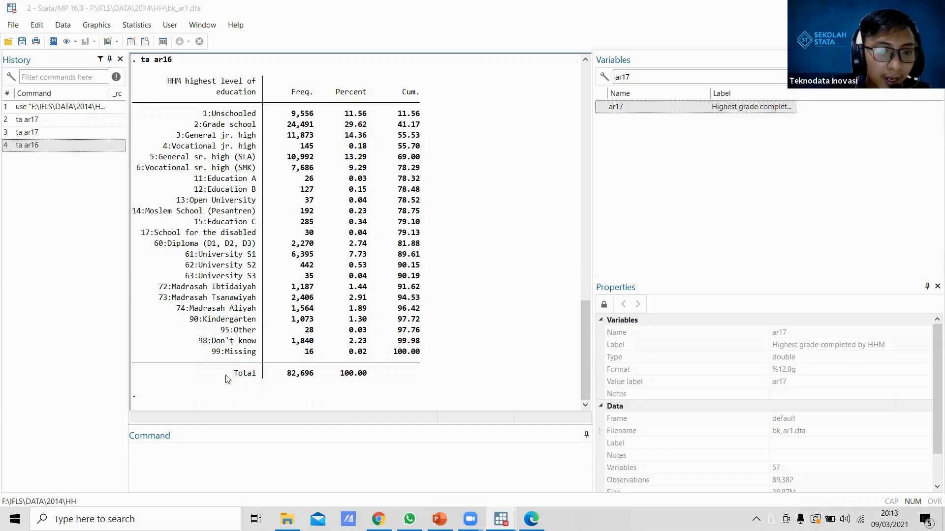
{"action": "left_click", "coordinate": [209, 443]}
{"action": "type", "text": "gen sma "}
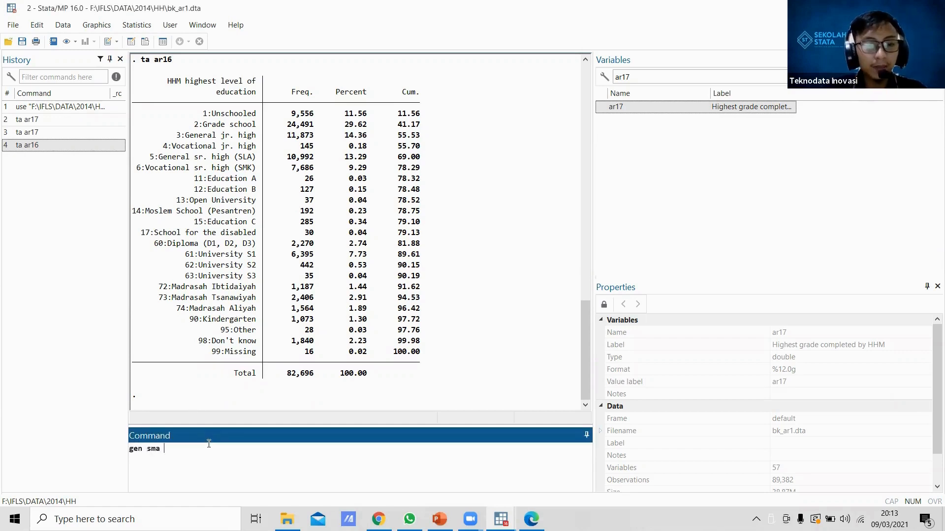
{"action": "type", "text": "_sedera"}
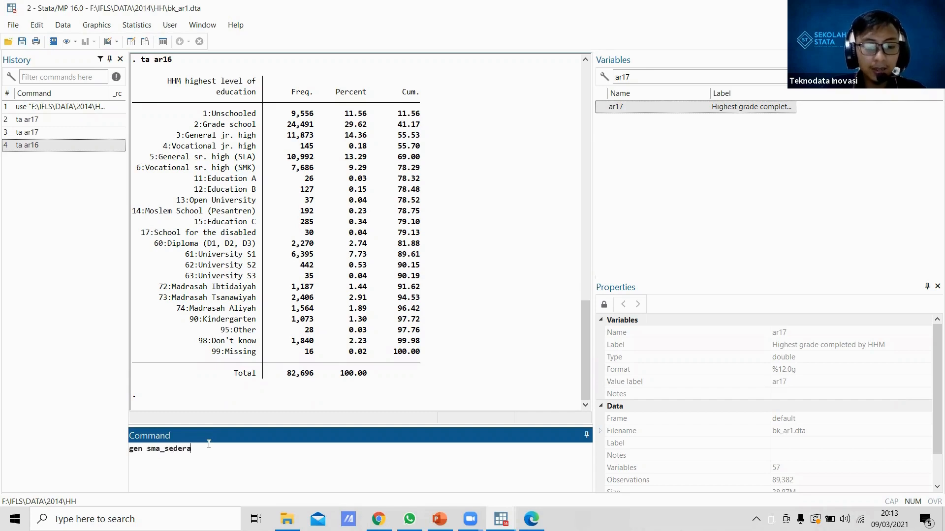
{"action": "type", "text": "jat="}
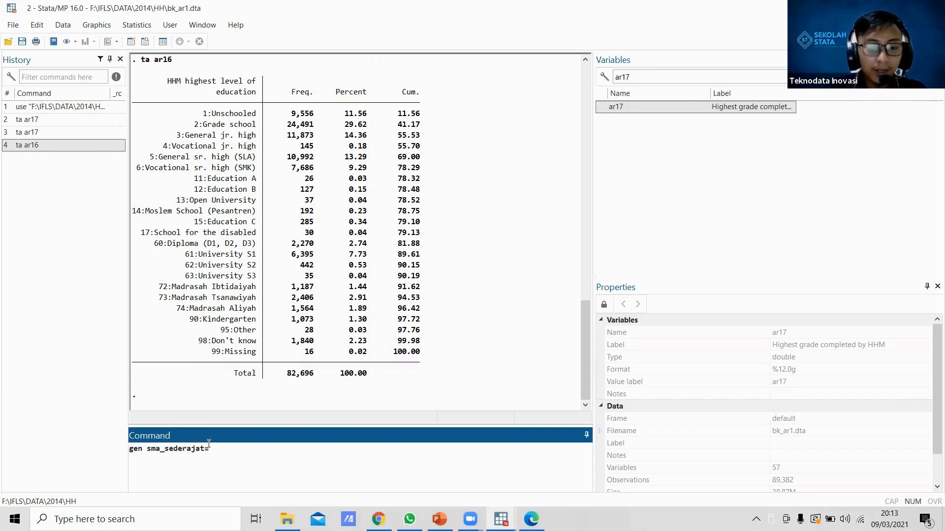
{"action": "type", "text": "inlist("}
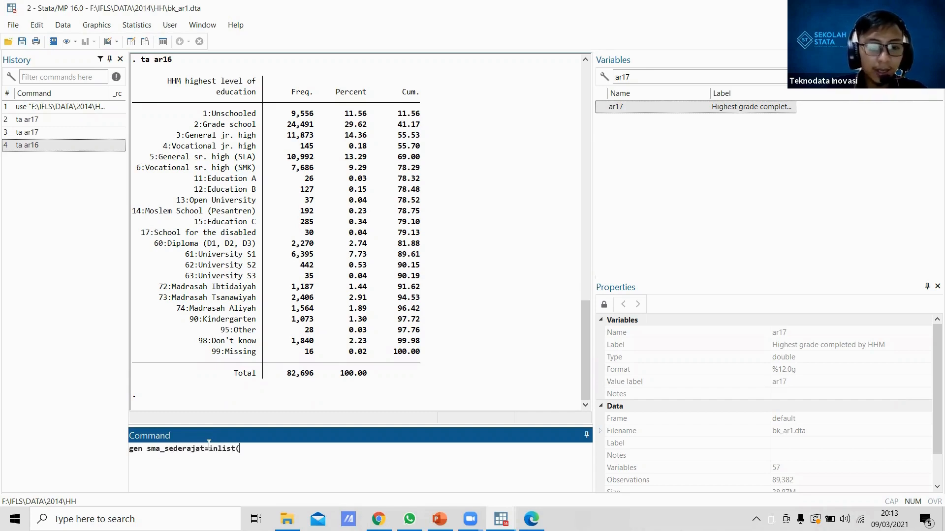
{"action": "type", "text": "a"}
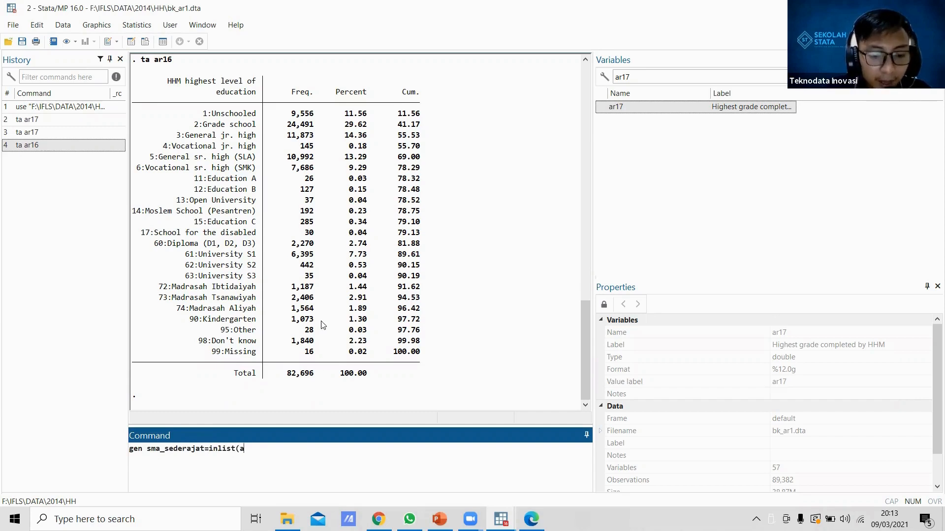
{"action": "type", "text": "r16"}
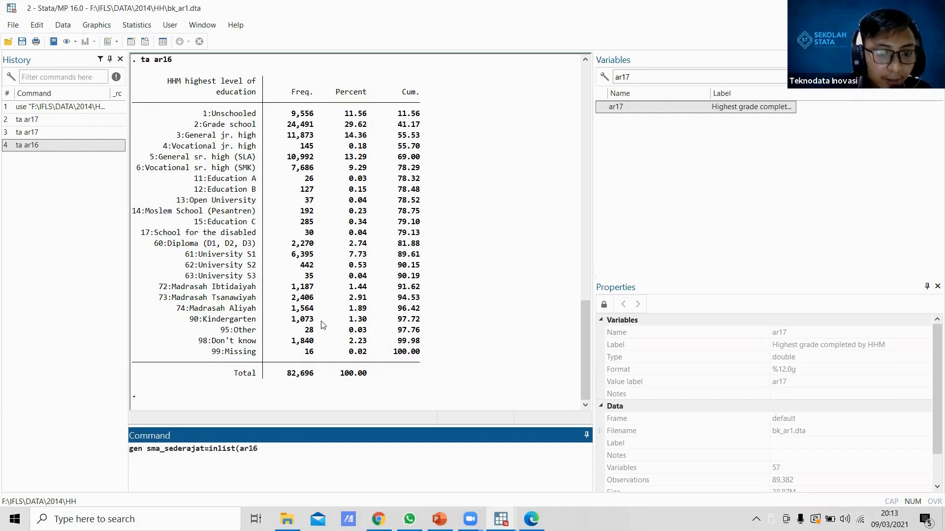
{"action": "type", "text": ", "}
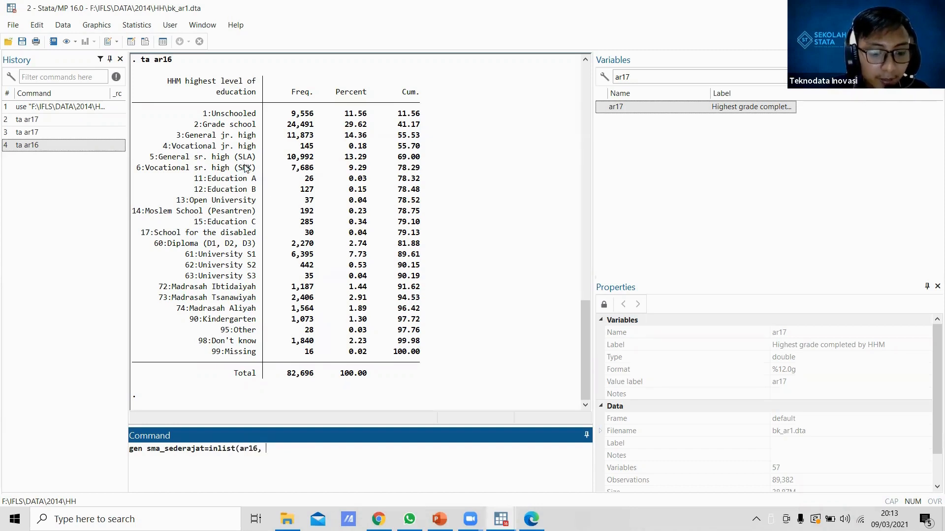
{"action": "type", "text": "5,"}
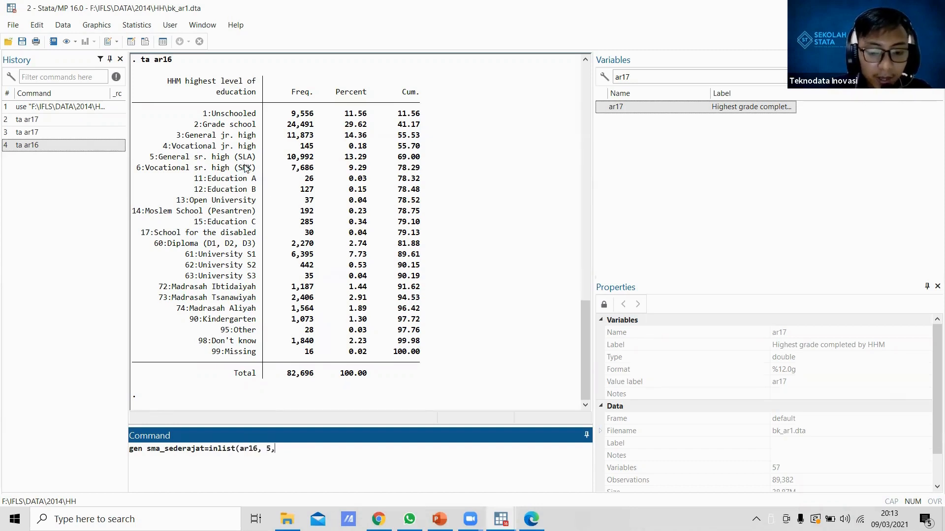
{"action": "type", "text": "6,"}
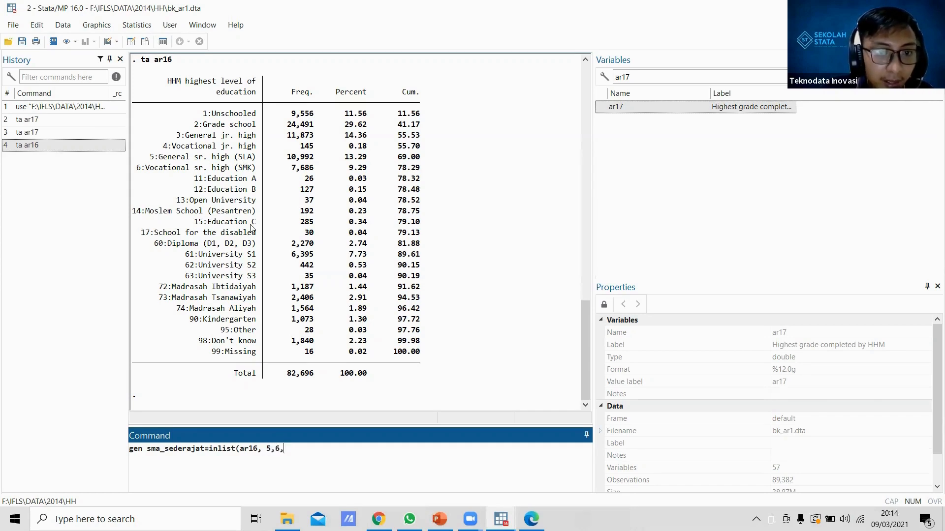
{"action": "type", "text": "15,"}
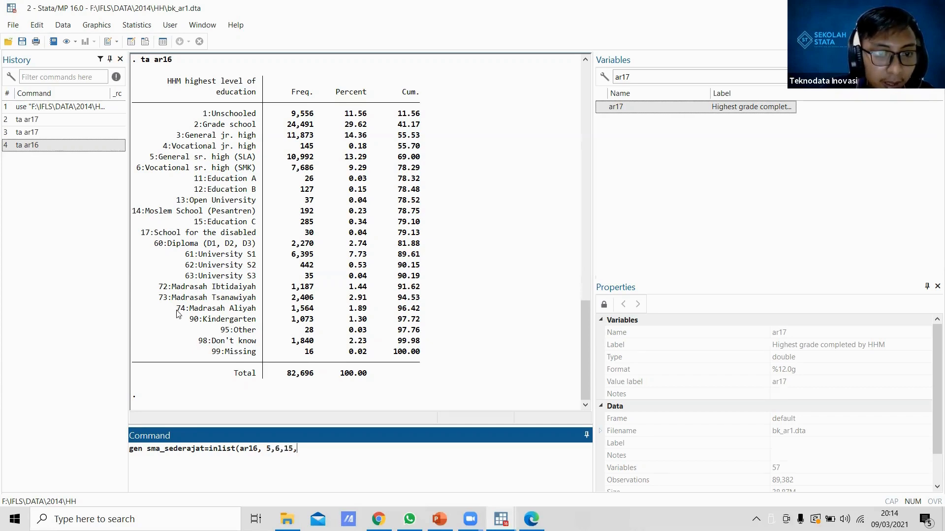
{"action": "type", "text": "74)"}
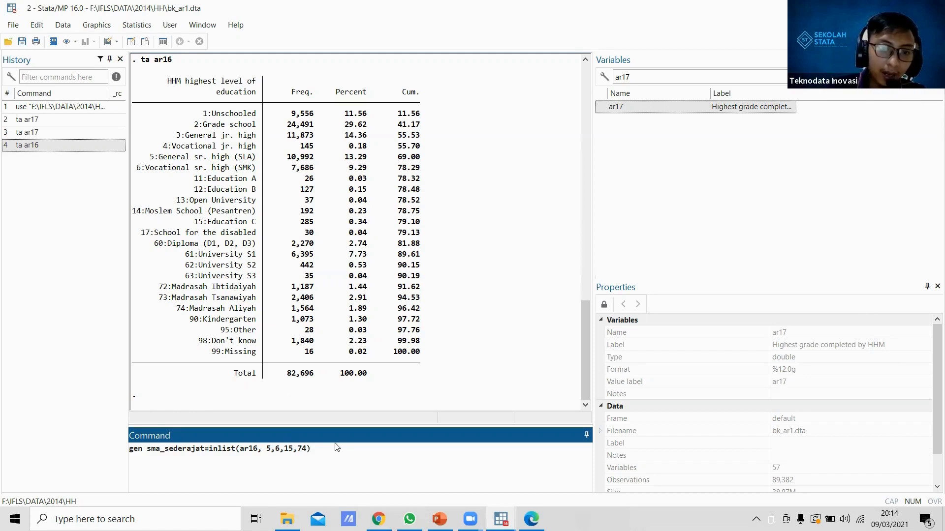
{"action": "key", "text": "Return"}
Step: Clear the ar17 filter from the variable list and try the two-way tabulation "ta ar160 sma_sederajat"
{"action": "type", "text": "ta"}
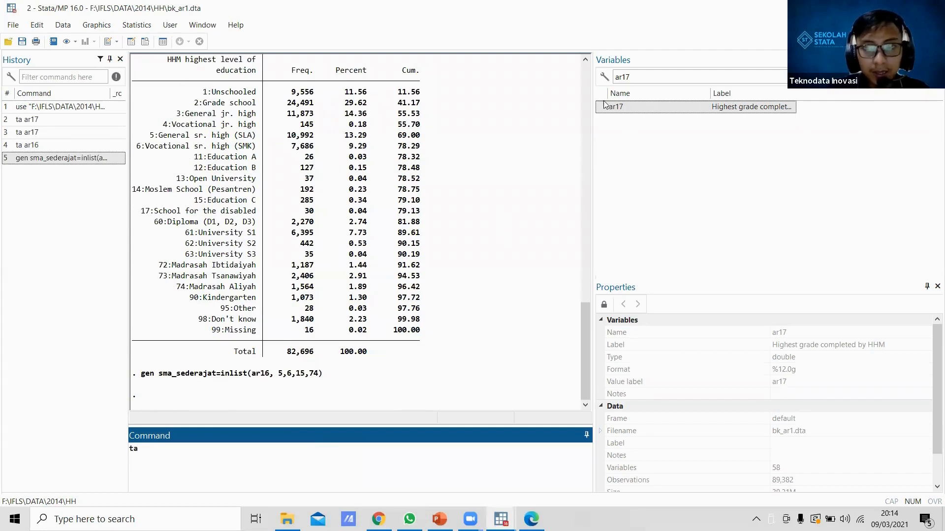
{"action": "mouse_move", "coordinate": [600, 107]}
{"action": "left_click", "coordinate": [47, 146]}
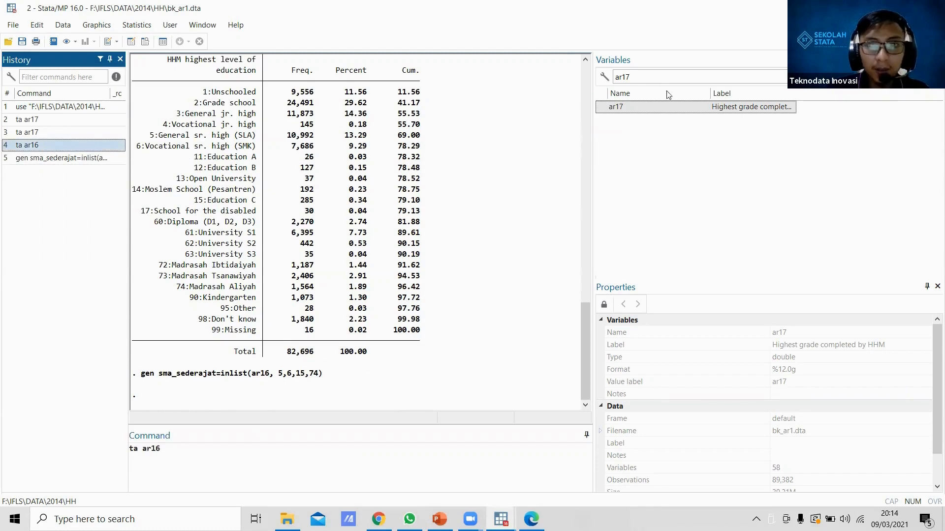
{"action": "double_click", "coordinate": [661, 77]}
{"action": "key", "text": "BackSpace"}
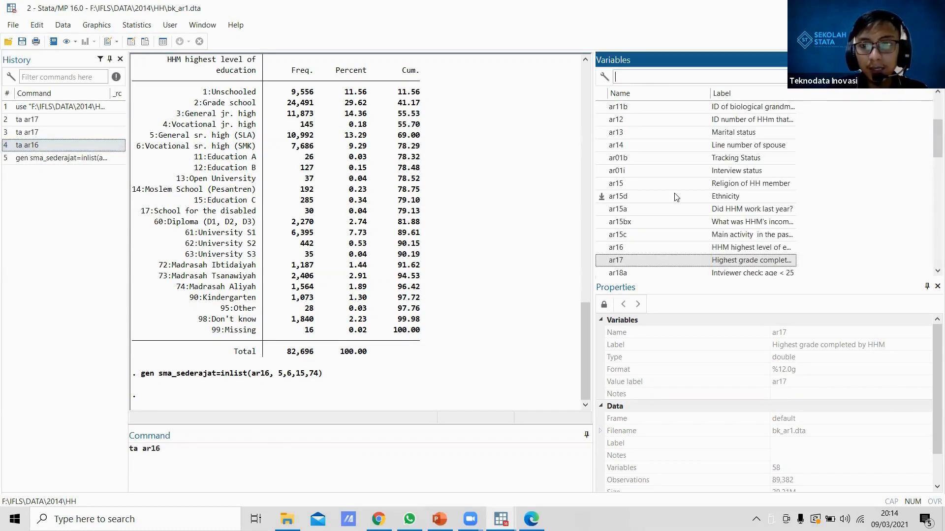
{"action": "left_click", "coordinate": [630, 247]}
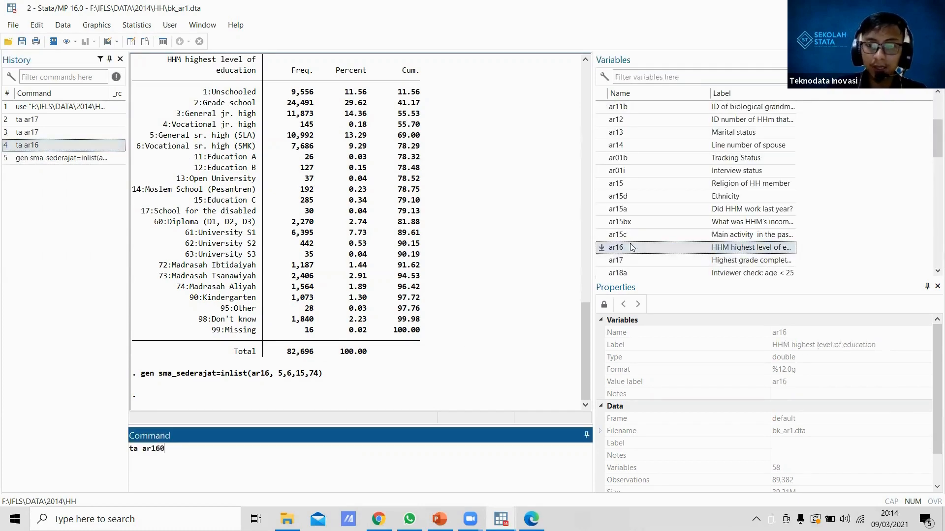
{"action": "left_click", "coordinate": [628, 259]}
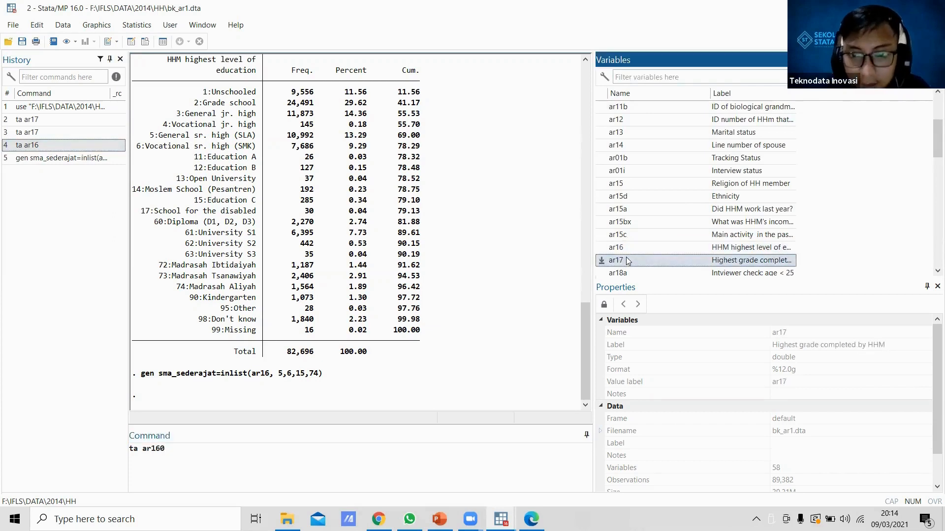
{"action": "key", "text": "Down"}
{"action": "key", "text": "Down"}
{"action": "key", "text": "Down"}
{"action": "key", "text": "Down"}
{"action": "key", "text": "Down"}
{"action": "key", "text": "Down"}
{"action": "key", "text": "Down"}
{"action": "key", "text": "Down"}
{"action": "key", "text": "Down"}
{"action": "key", "text": "Down"}
{"action": "key", "text": "Down"}
{"action": "key", "text": "Down"}
{"action": "key", "text": "Down"}
{"action": "key", "text": "Down"}
{"action": "key", "text": "Down"}
{"action": "key", "text": "Down"}
{"action": "key", "text": "Down"}
{"action": "key", "text": "Down"}
{"action": "key", "text": "Down"}
{"action": "key", "text": "Down"}
{"action": "key", "text": "Down"}
{"action": "key", "text": "Down"}
{"action": "key", "text": "Down"}
{"action": "key", "text": "Down"}
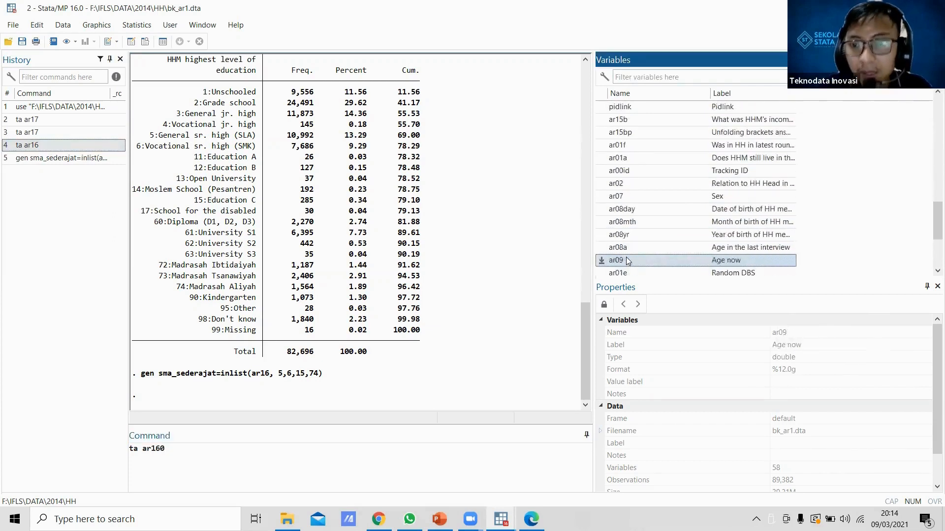
{"action": "double_click", "coordinate": [614, 256]}
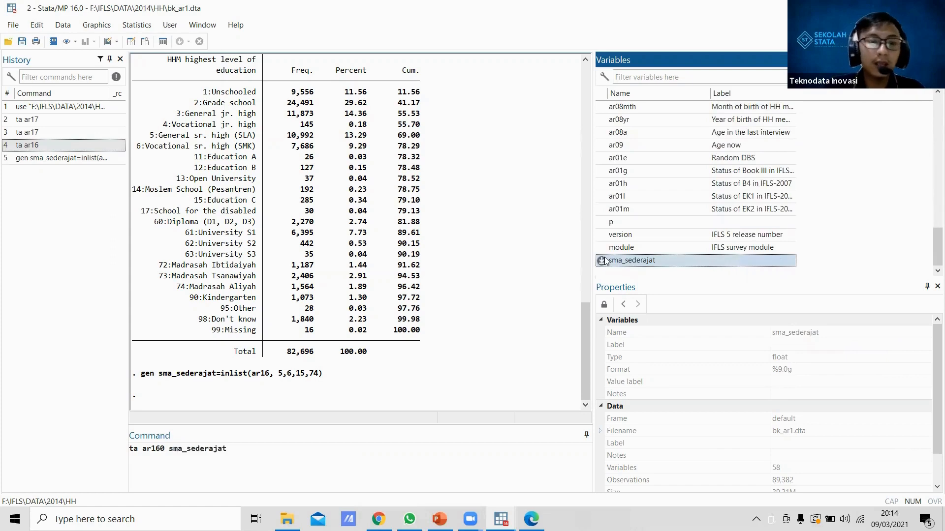
{"action": "key", "text": "Return"}
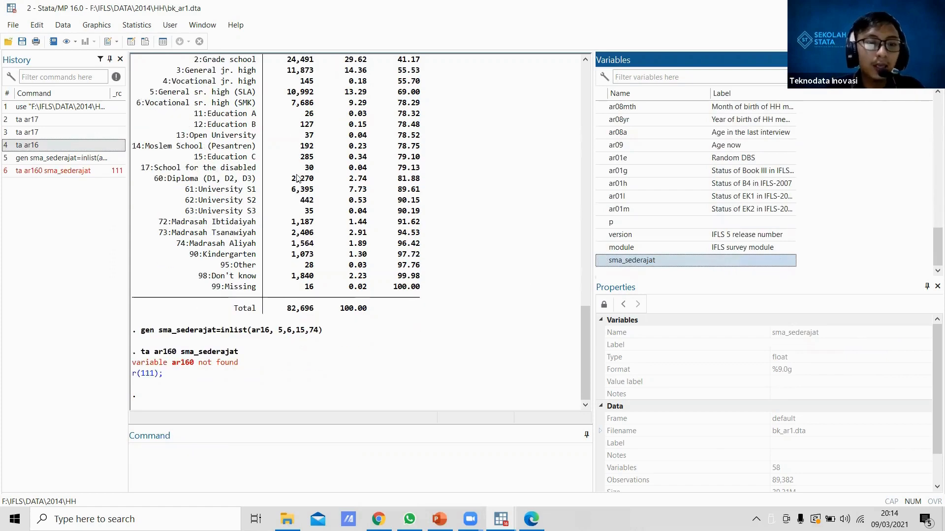
Step: Recall the last tabulation command, correct its first variable to ar16, and run "ta ar16 sma_sederajat"
{"action": "left_click", "coordinate": [63, 170]}
{"action": "left_click", "coordinate": [165, 449]}
{"action": "key", "text": "BackSpace"}
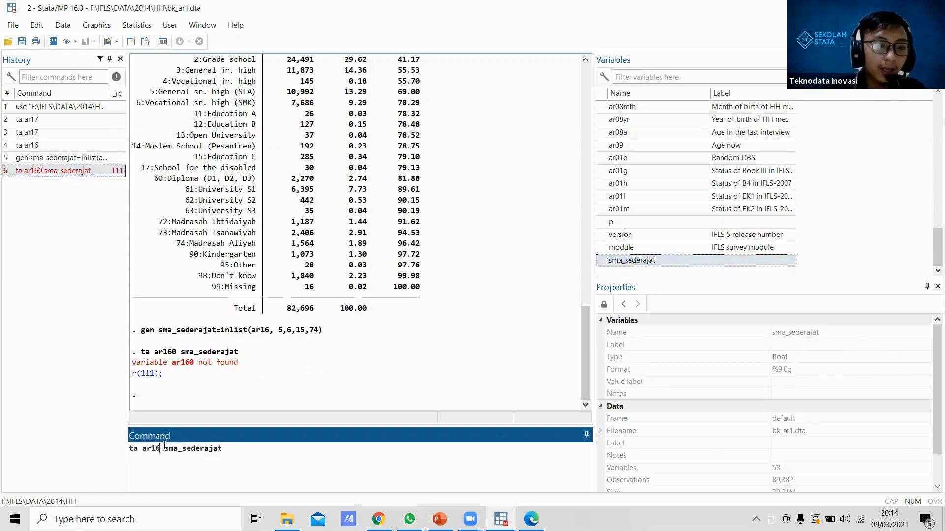
{"action": "key", "text": "Return"}
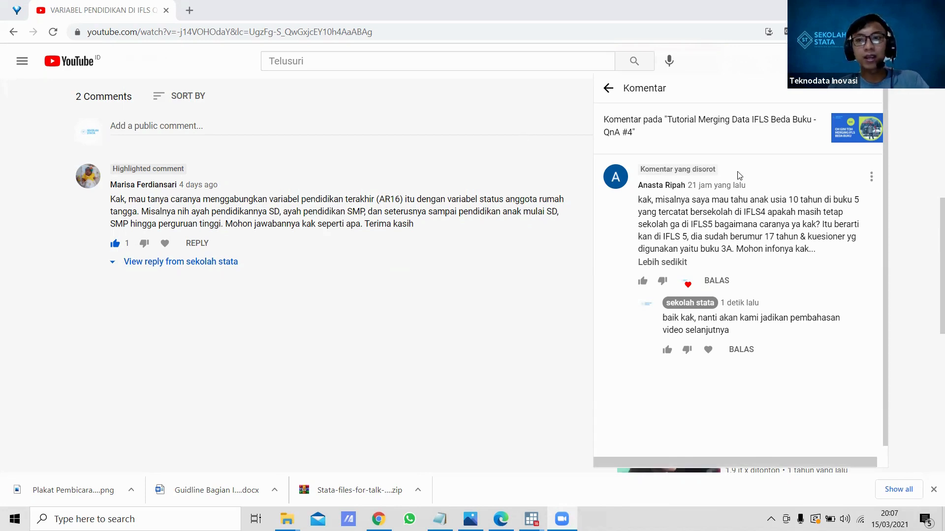
Step: Close the comment overlay on YouTube, then switch to "04. PQX Buku K.pdf" in Microsoft Edge and maximize its window
{"action": "left_click", "coordinate": [533, 178]}
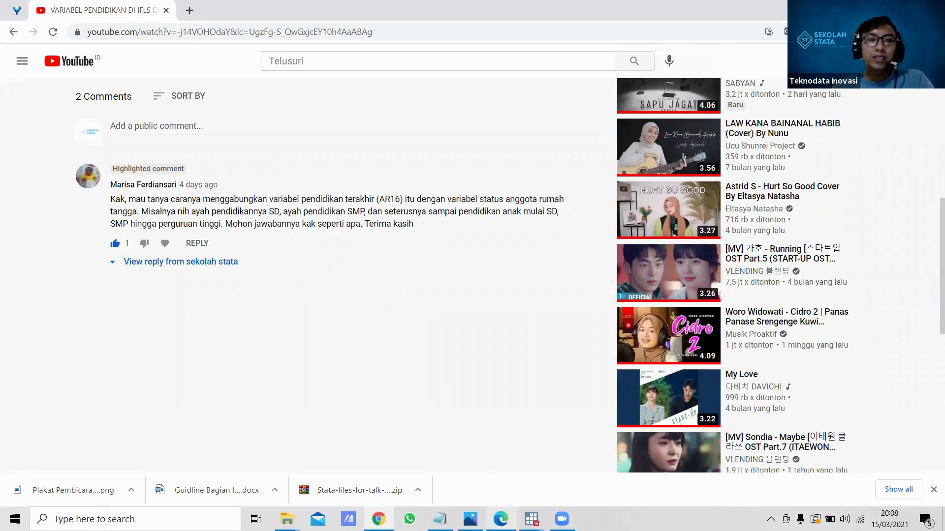
{"action": "mouse_move", "coordinate": [501, 514]}
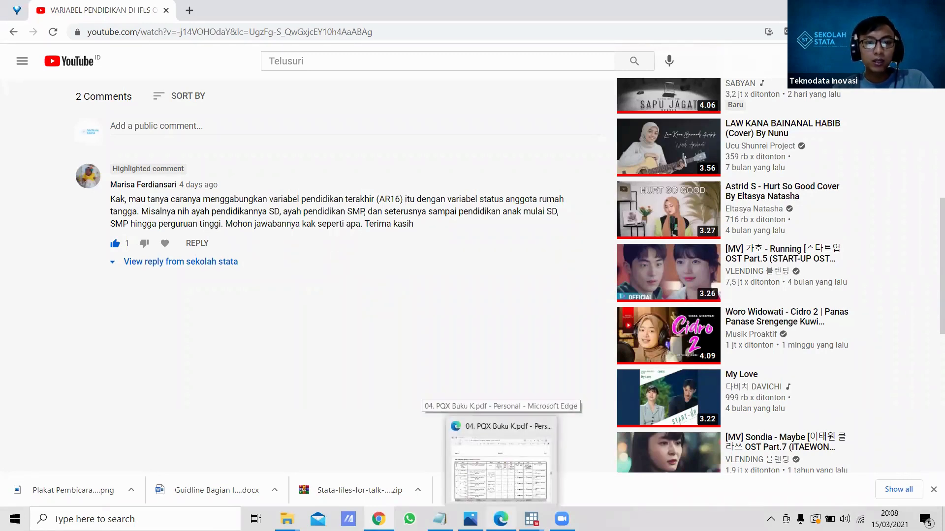
{"action": "left_click", "coordinate": [494, 467]}
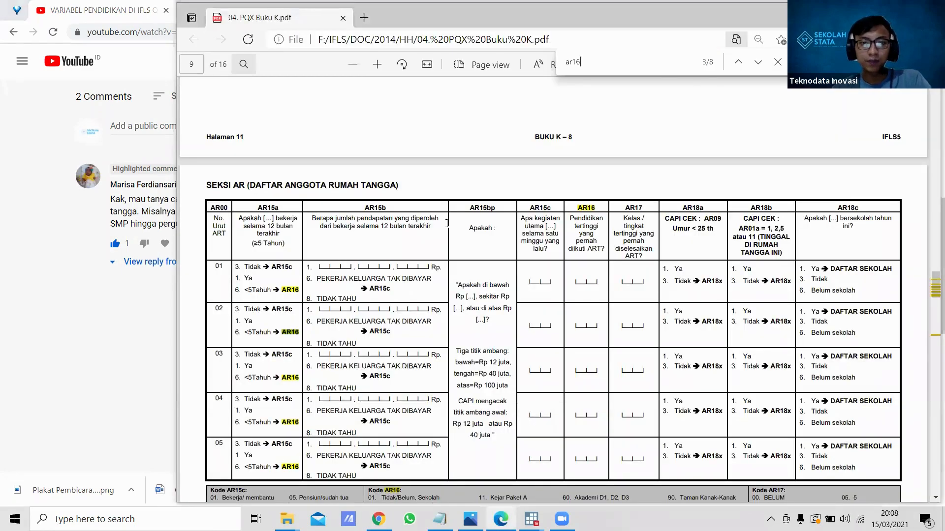
{"action": "key", "text": "super+Up"}
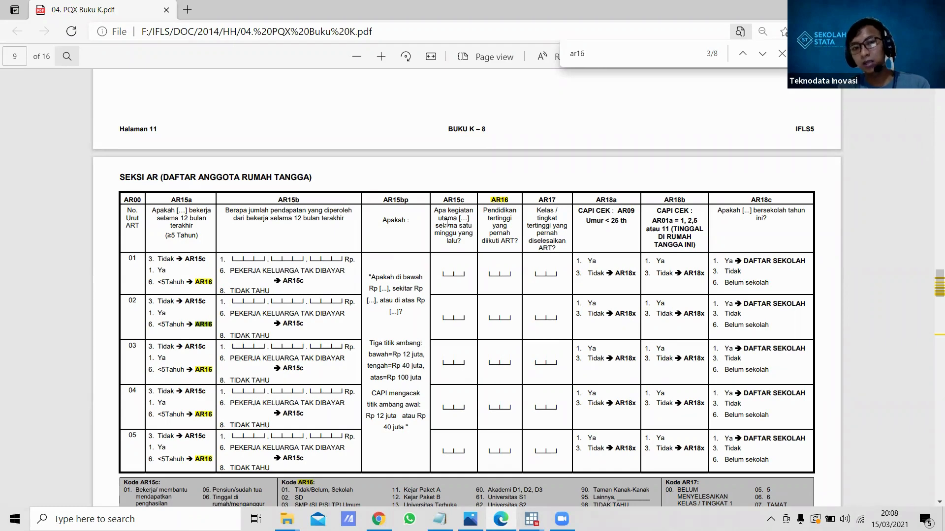
Step: Examine the Seksi AR questionnaire tables for the AR02b household relationship codes and the AR16 education codes
{"action": "scroll", "coordinate": [447, 223], "scroll_direction": "up", "scroll_amount": 10}
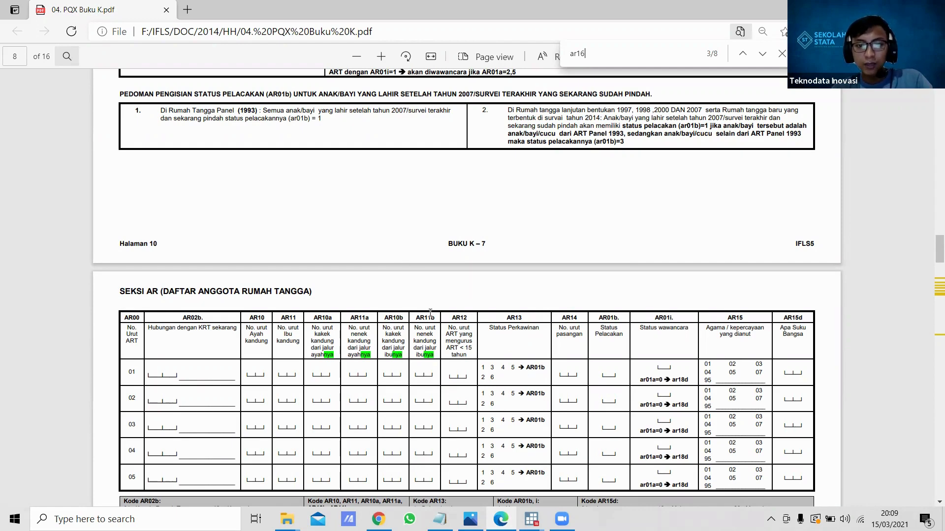
{"action": "scroll", "coordinate": [427, 307], "scroll_direction": "down", "scroll_amount": 1}
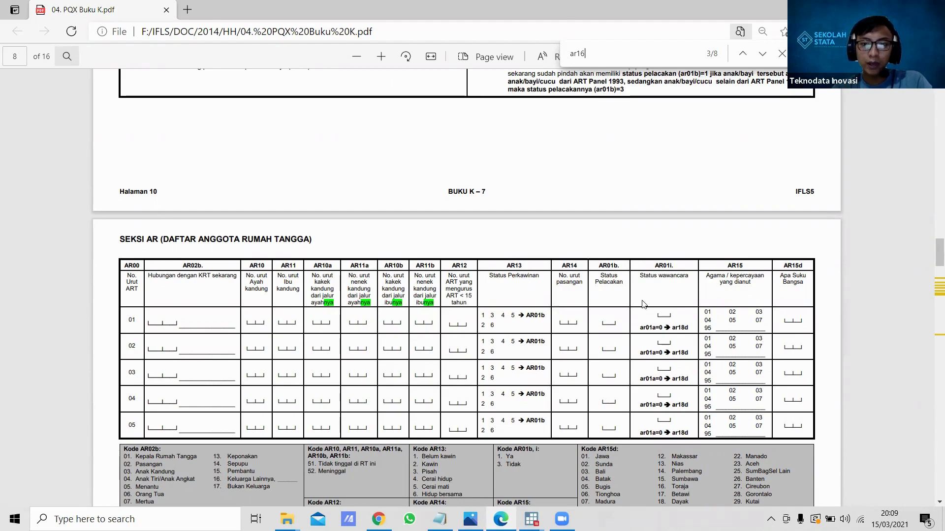
{"action": "scroll", "coordinate": [608, 339], "scroll_direction": "down", "scroll_amount": 1}
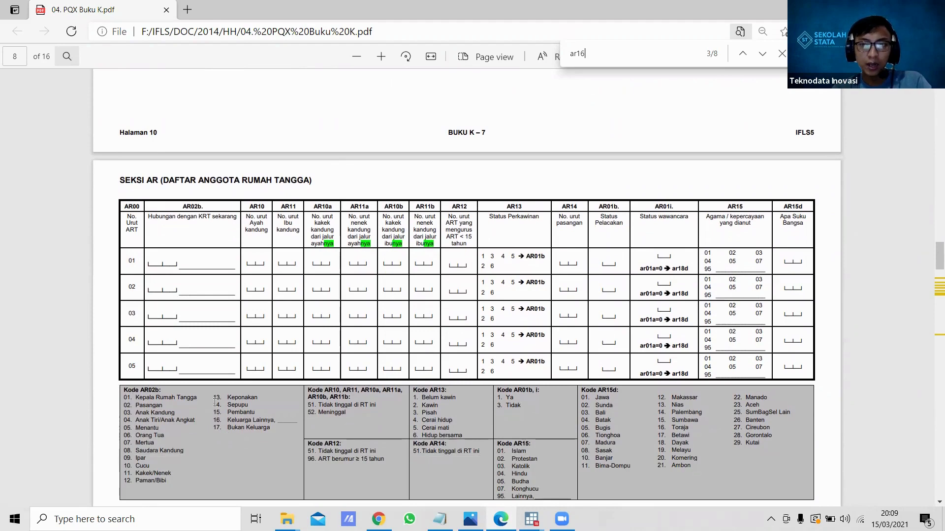
{"action": "scroll", "coordinate": [214, 403], "scroll_direction": "down", "scroll_amount": 2}
{"action": "scroll", "coordinate": [214, 402], "scroll_direction": "down", "scroll_amount": 12}
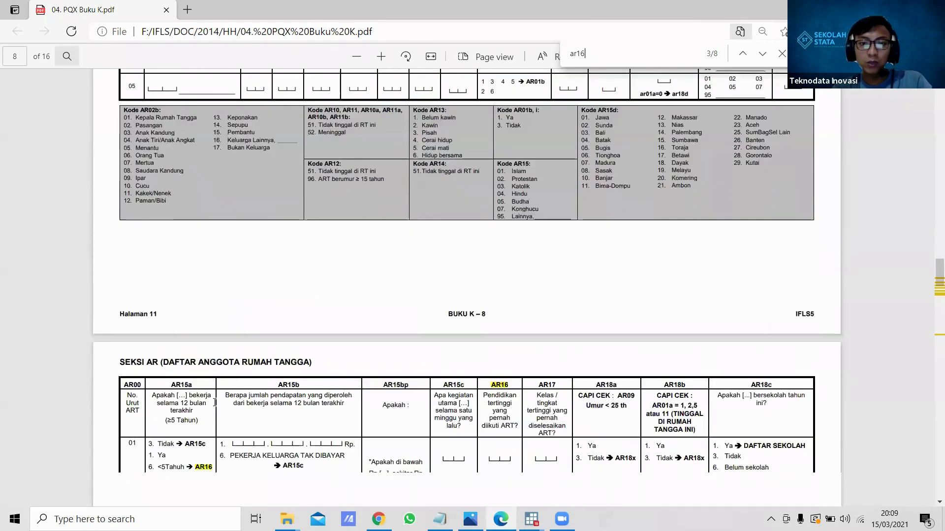
{"action": "scroll", "coordinate": [215, 402], "scroll_direction": "down", "scroll_amount": 2}
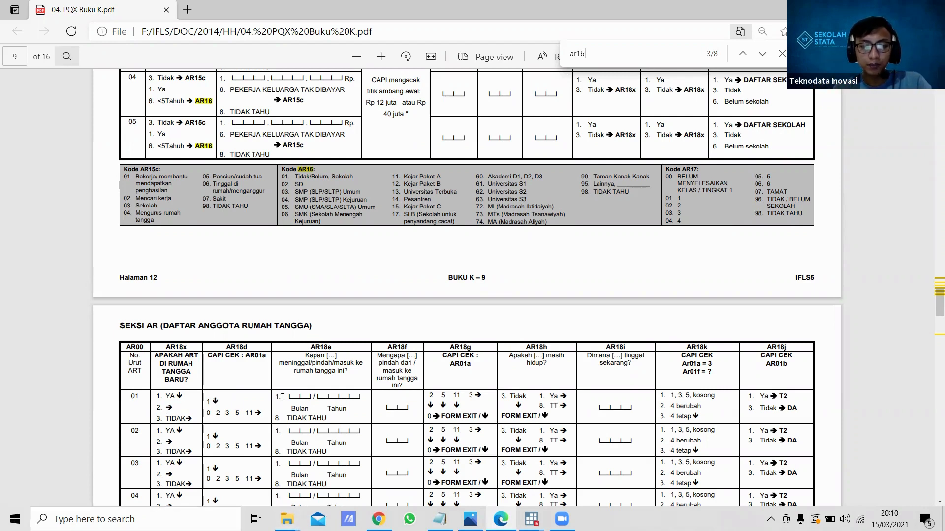
Step: Switch from the questionnaire PDF to the main Stata/MP 16.0 window holding bk_ar1.dta
{"action": "mouse_move", "coordinate": [531, 519]}
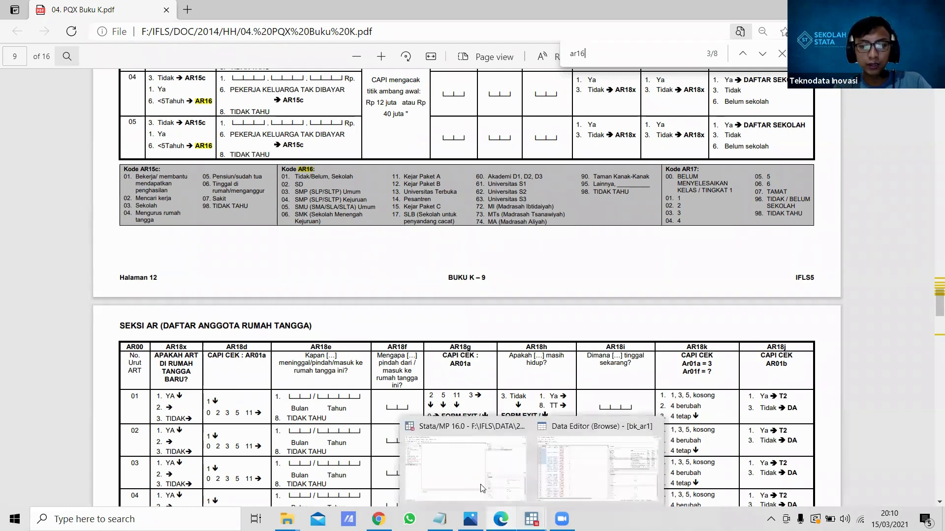
{"action": "left_click", "coordinate": [478, 484]}
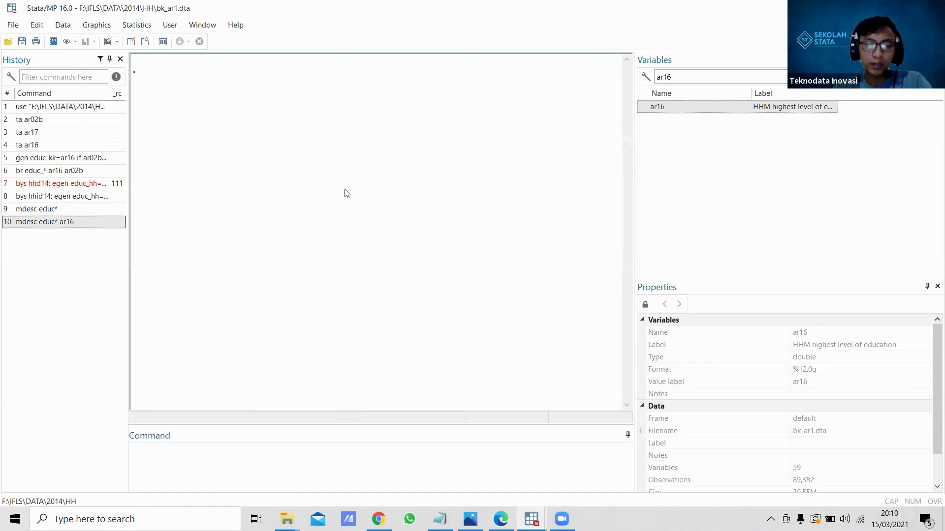
{"action": "key", "text": "ctrl+o"}
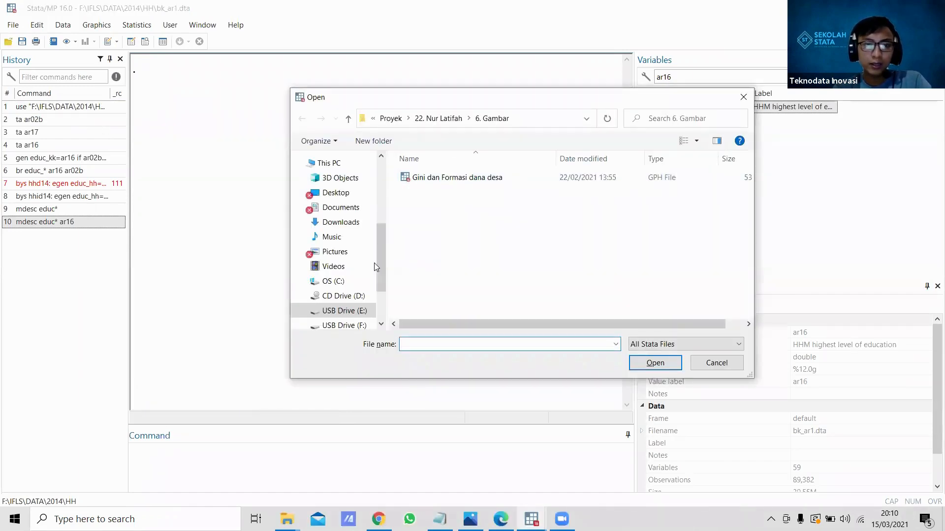
{"action": "left_click", "coordinate": [344, 326]}
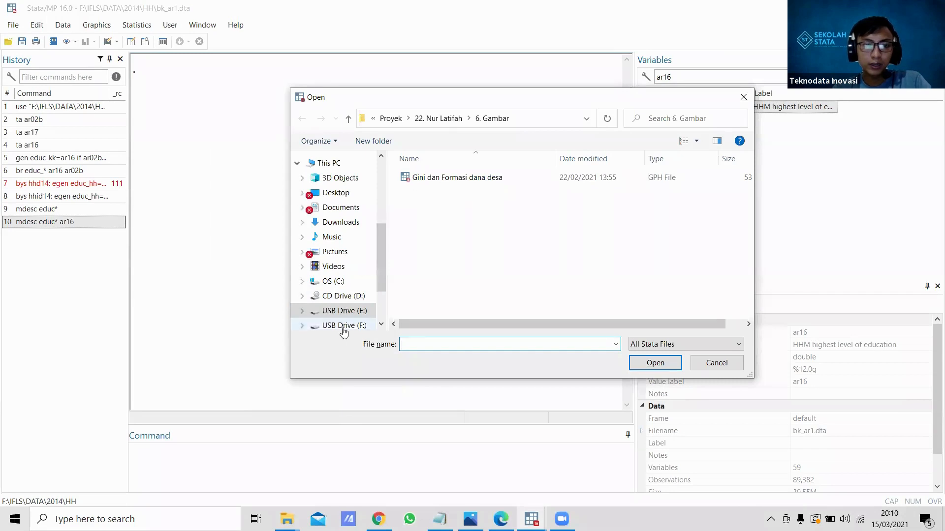
{"action": "double_click", "coordinate": [423, 286]}
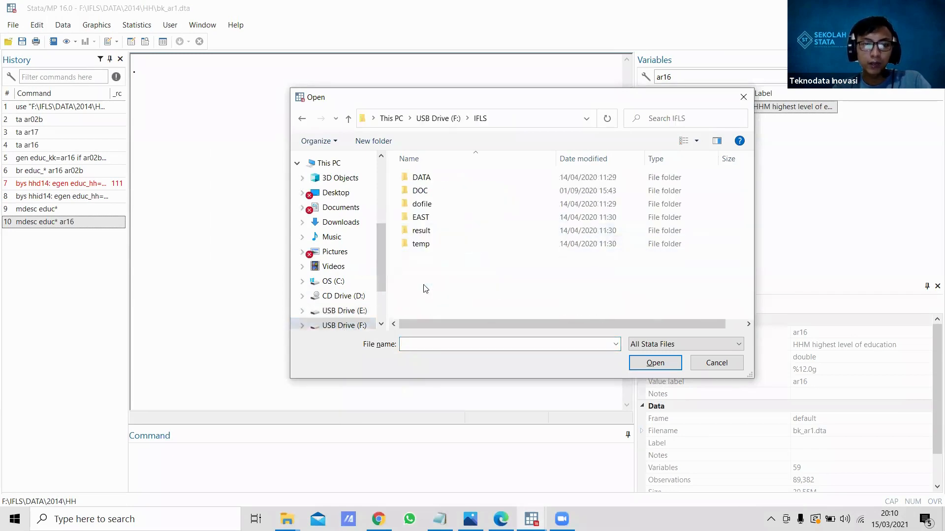
{"action": "double_click", "coordinate": [420, 178]}
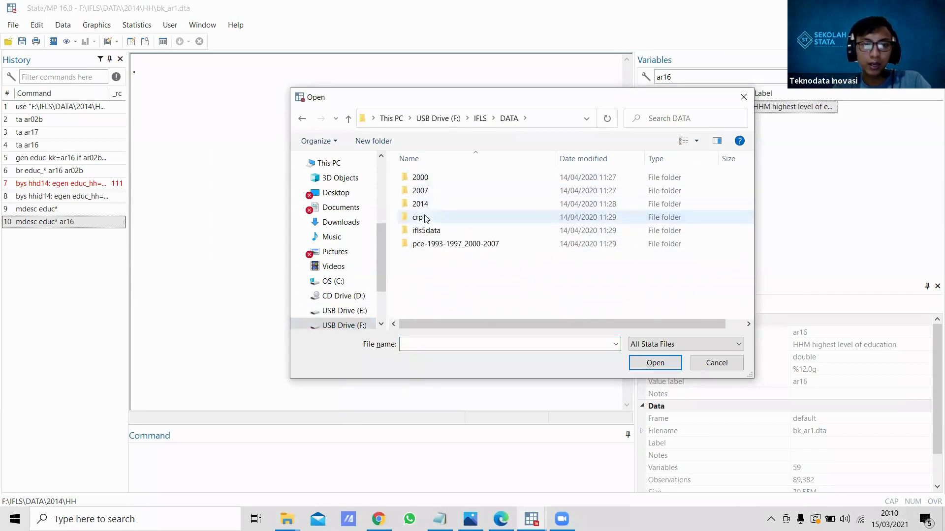
{"action": "double_click", "coordinate": [422, 206]}
{"action": "double_click", "coordinate": [420, 192]}
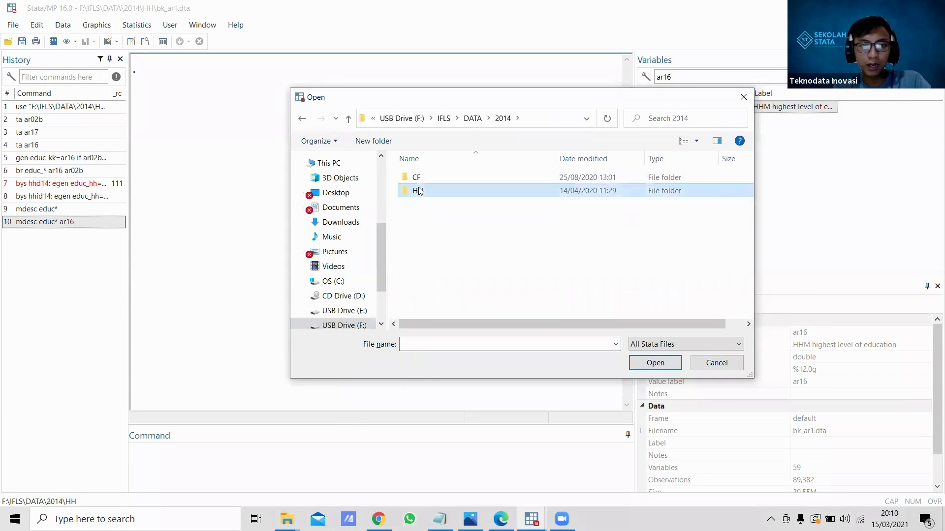
{"action": "scroll", "coordinate": [440, 286], "scroll_direction": "down", "scroll_amount": 5}
{"action": "scroll", "coordinate": [441, 291], "scroll_direction": "down", "scroll_amount": 15}
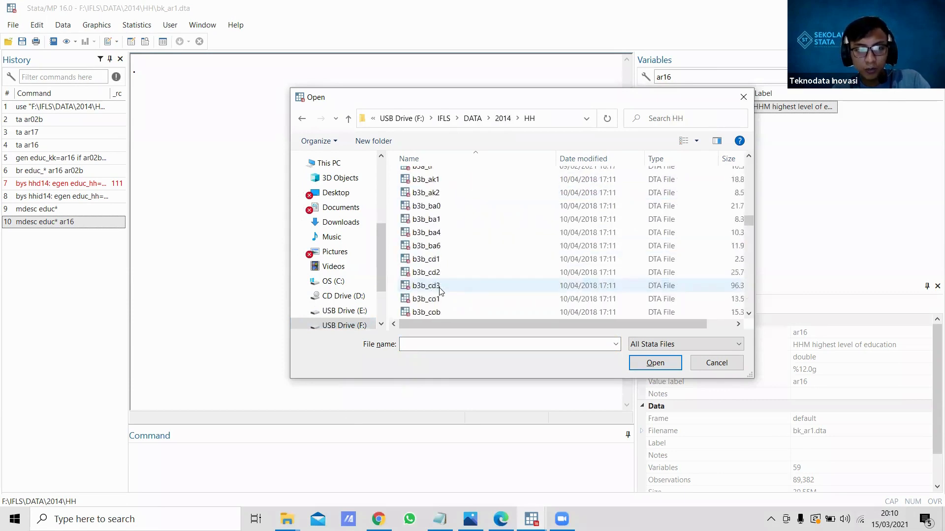
{"action": "scroll", "coordinate": [440, 291], "scroll_direction": "down", "scroll_amount": 3}
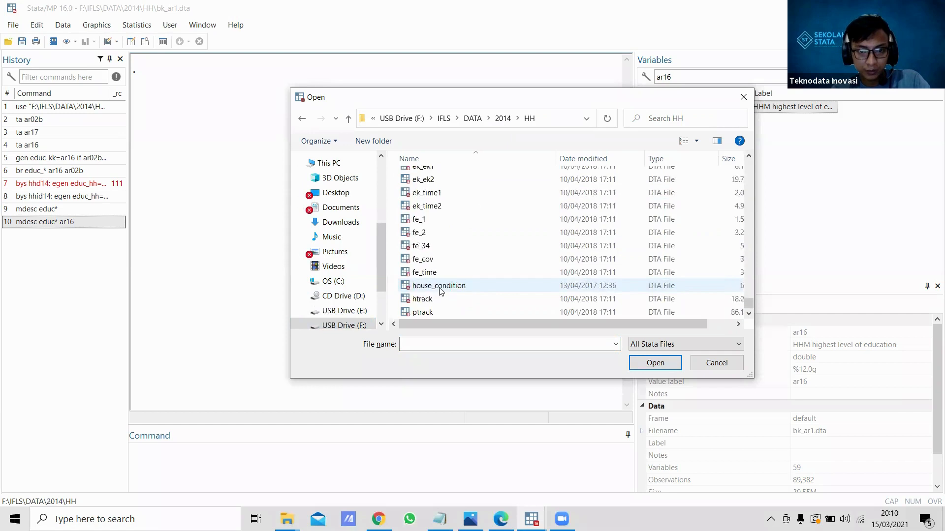
{"action": "scroll", "coordinate": [440, 292], "scroll_direction": "up", "scroll_amount": 10}
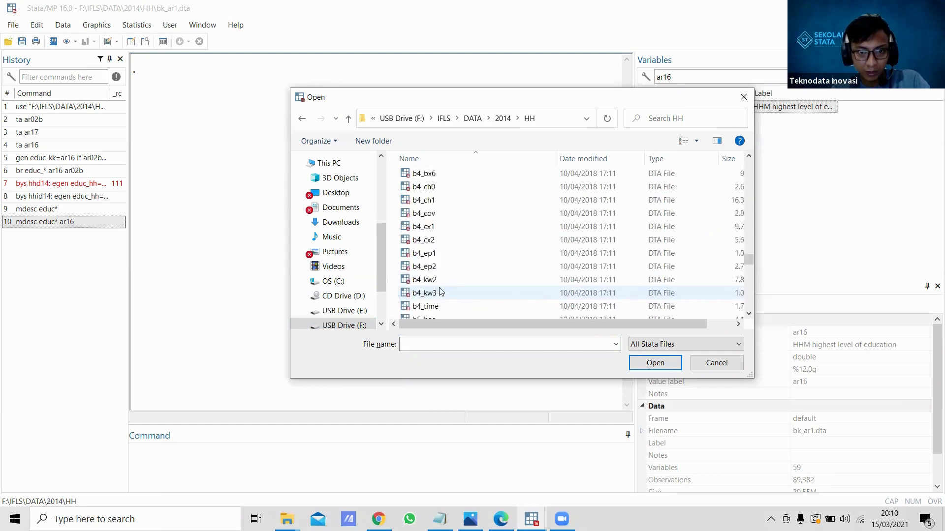
{"action": "scroll", "coordinate": [440, 292], "scroll_direction": "up", "scroll_amount": 15}
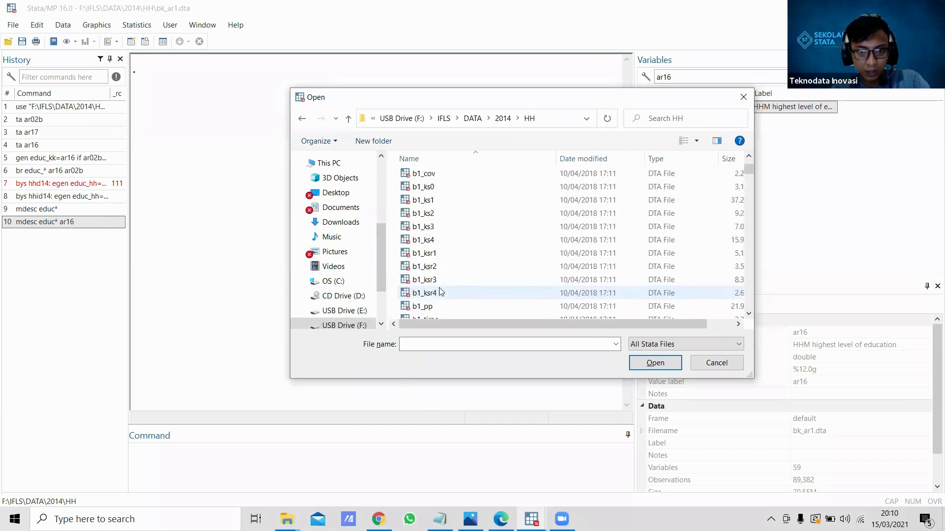
{"action": "scroll", "coordinate": [440, 291], "scroll_direction": "down", "scroll_amount": 10}
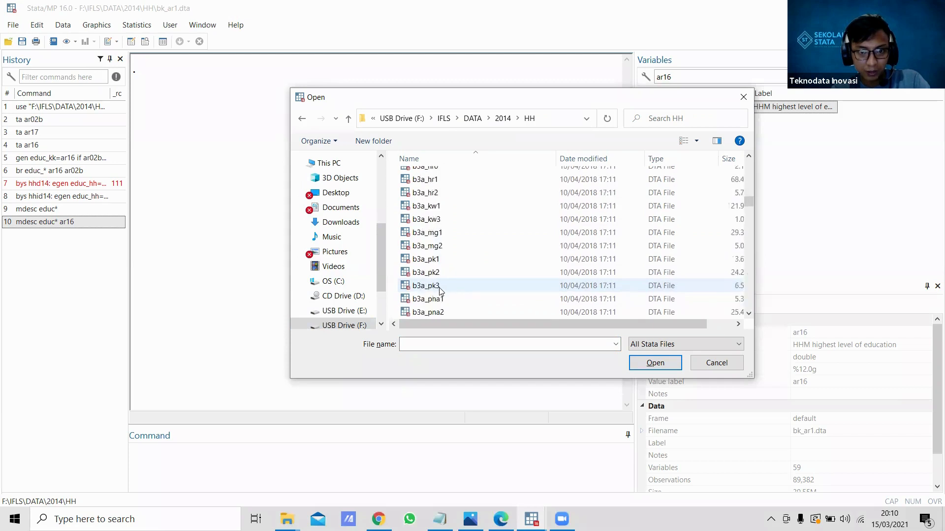
{"action": "scroll", "coordinate": [441, 291], "scroll_direction": "down", "scroll_amount": 10}
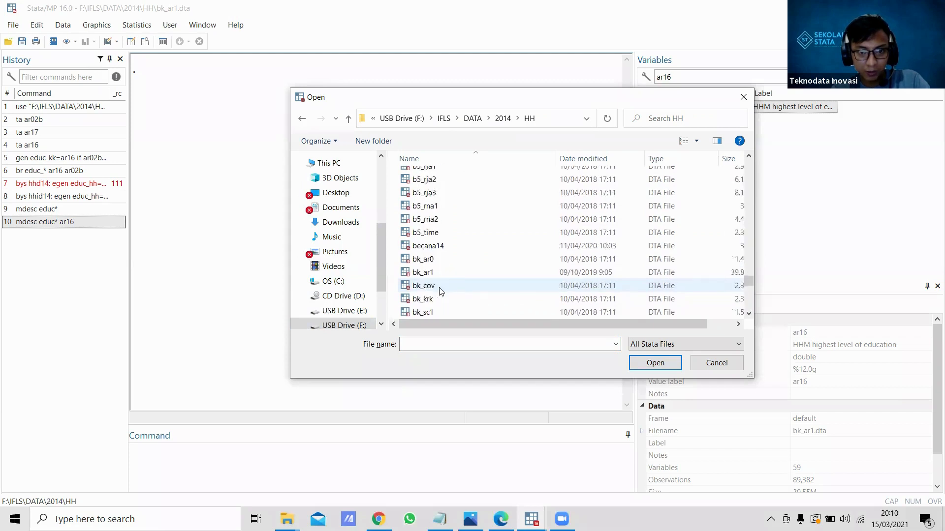
{"action": "scroll", "coordinate": [440, 291], "scroll_direction": "up", "scroll_amount": 3}
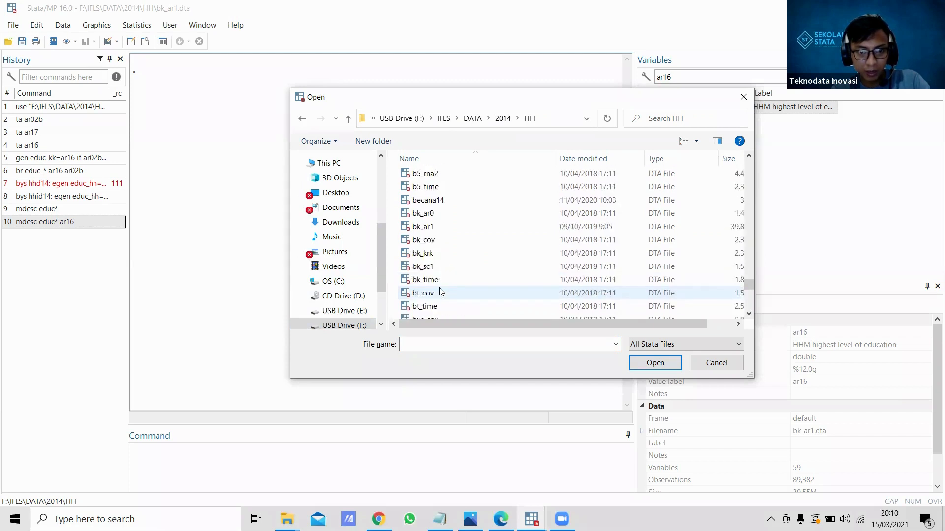
{"action": "left_click", "coordinate": [423, 228]}
{"action": "double_click", "coordinate": [423, 227]}
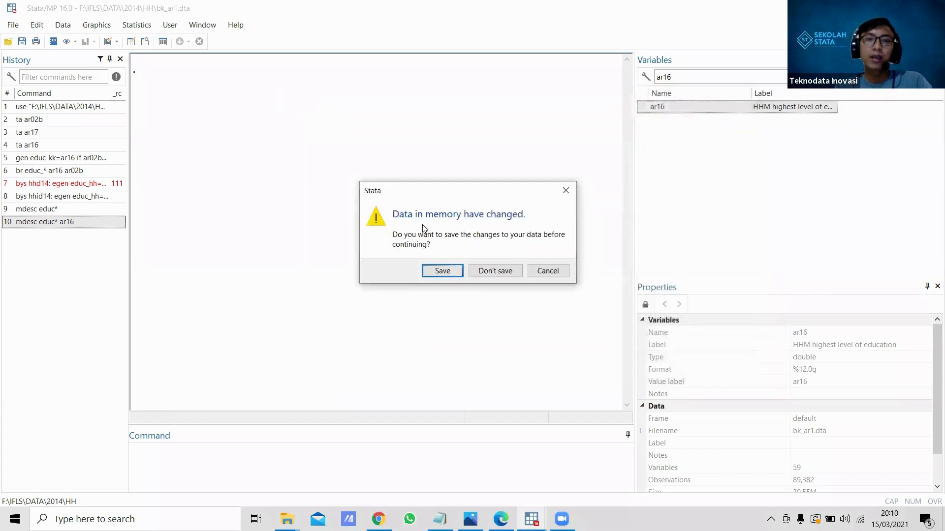
{"action": "left_click", "coordinate": [444, 269]}
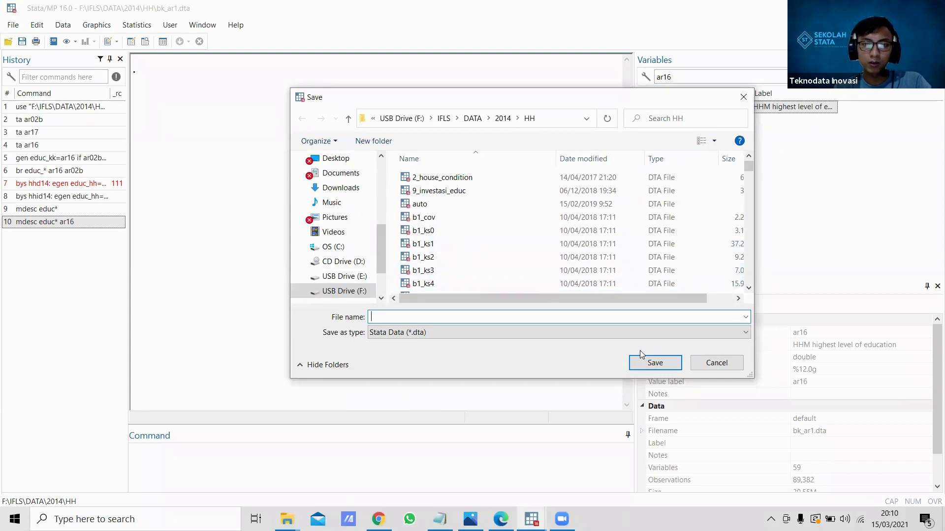
{"action": "left_click", "coordinate": [691, 363]}
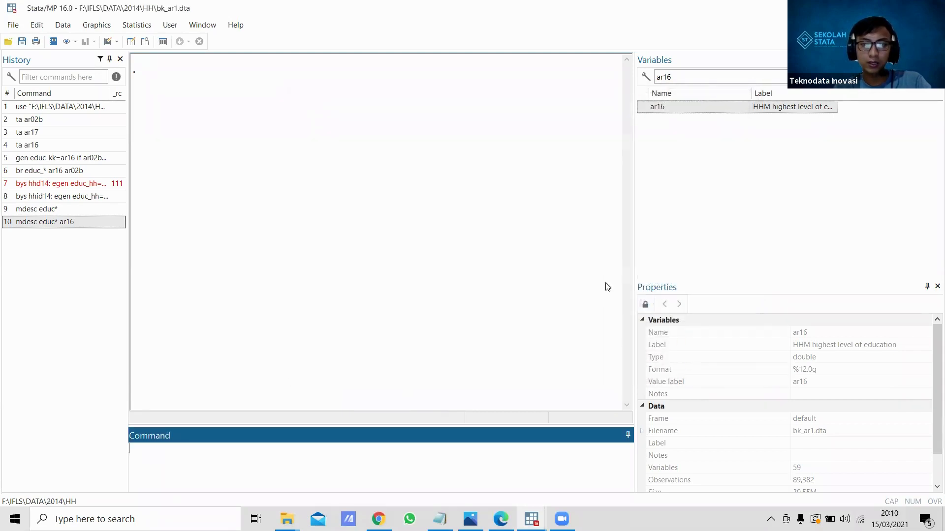
Step: Recall the earlier use command for F:\IFLS\DATA\2014\HH\bk_ar1.dta, add the clear option, and run it to reload the dataset
{"action": "left_click", "coordinate": [87, 107]}
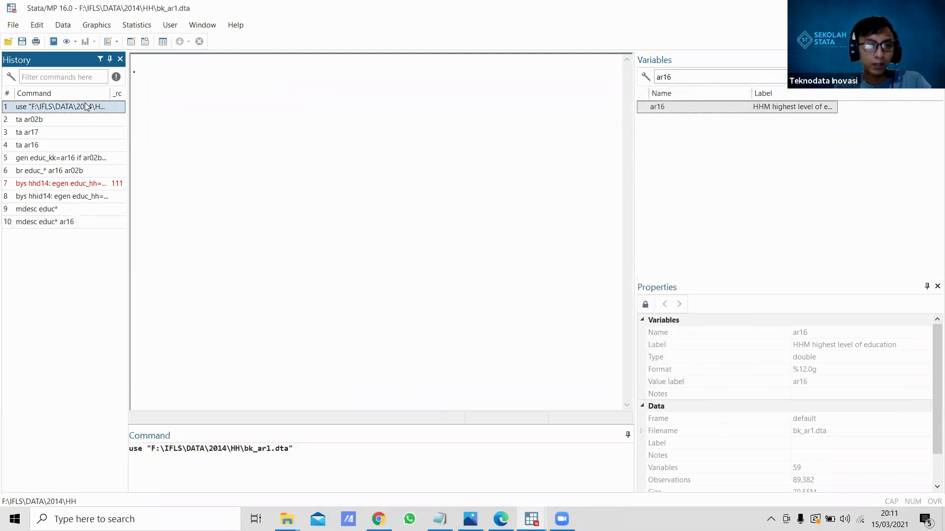
{"action": "left_click", "coordinate": [335, 458]}
{"action": "type", "text": ", clear"}
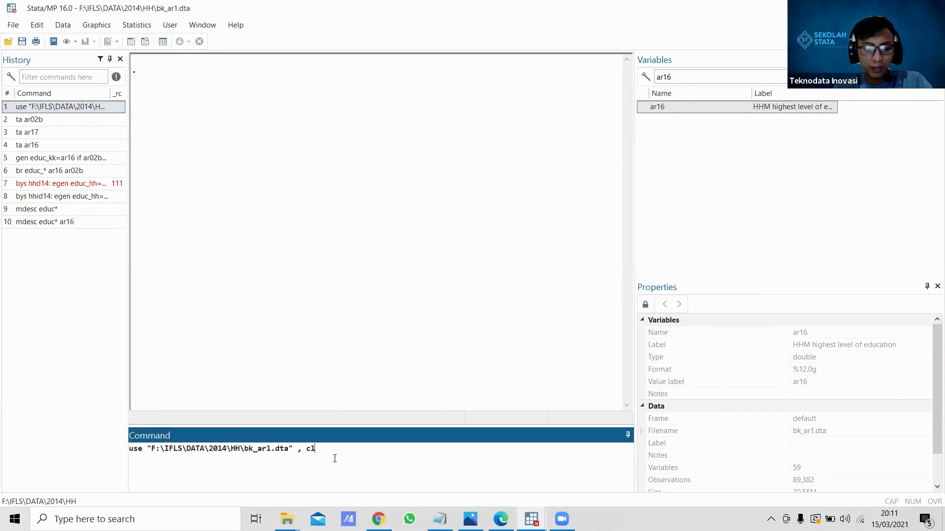
{"action": "key", "text": "Return"}
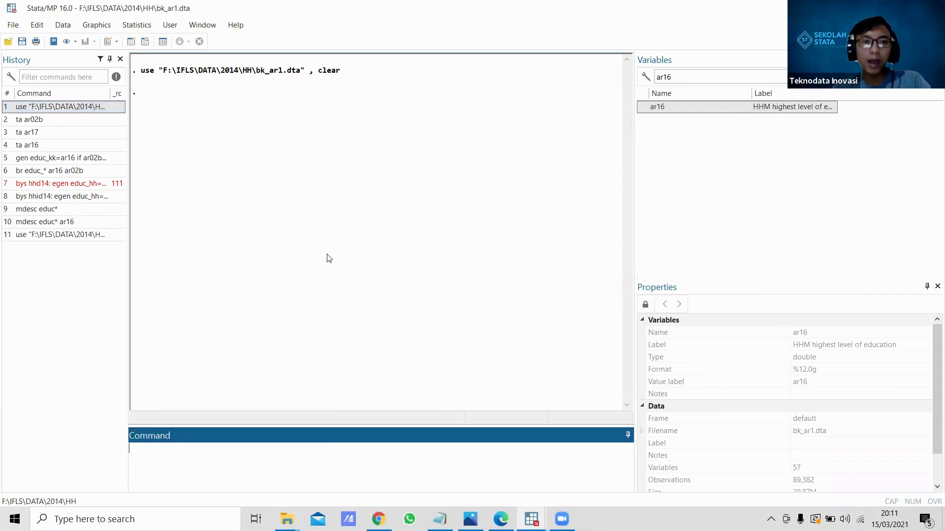
Step: Clear the ar16 filter from the variable list and tabulate the relation to household head with "ta ar02b"
{"action": "double_click", "coordinate": [706, 76]}
{"action": "key", "text": "BackSpace"}
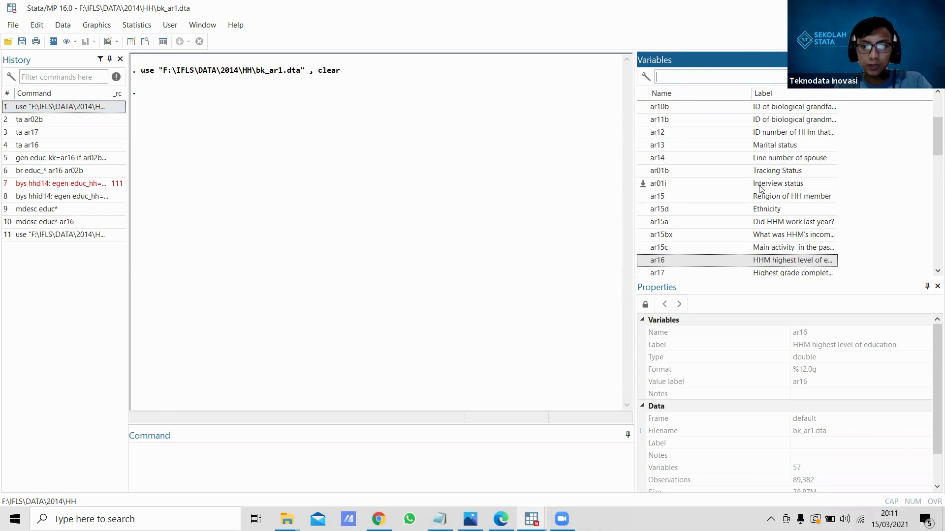
{"action": "left_click_drag", "start_coordinate": [933, 138], "coordinate": [931, 96]}
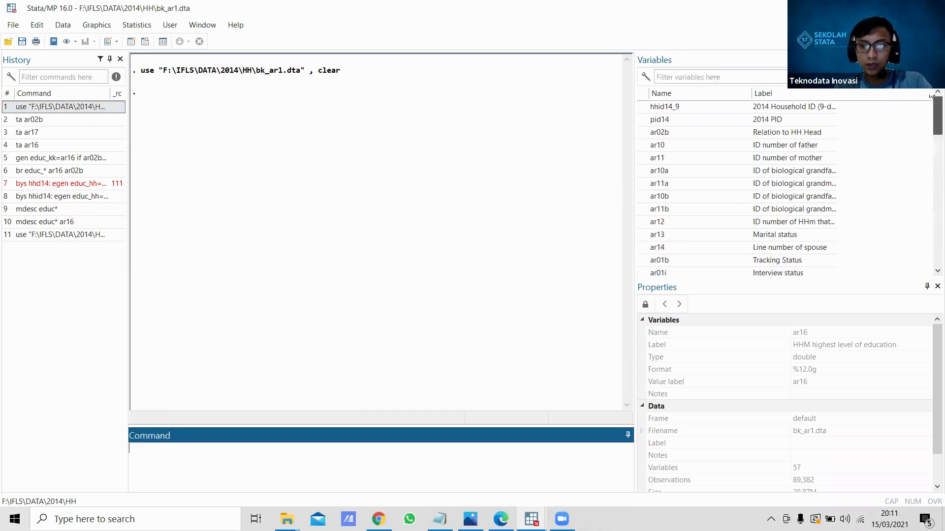
{"action": "left_click", "coordinate": [643, 132]}
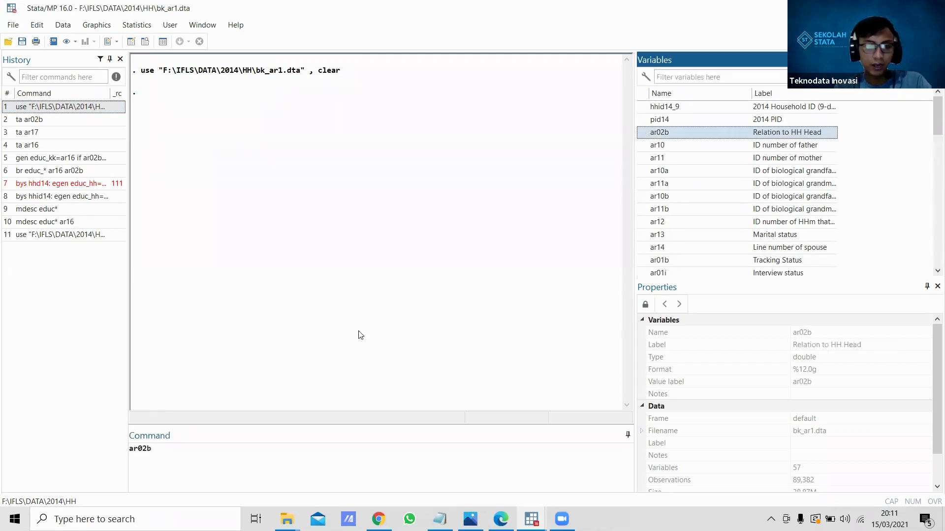
{"action": "left_click", "coordinate": [138, 447]}
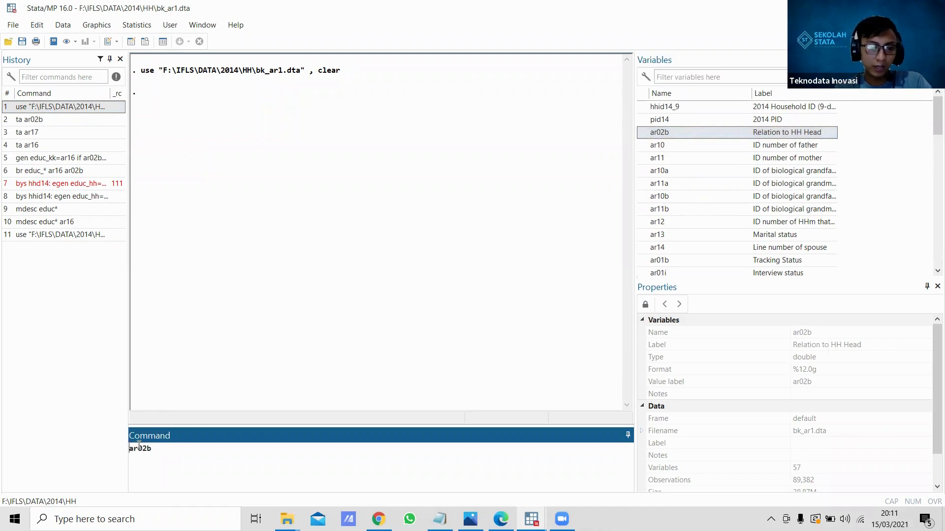
{"action": "key", "text": "Home"}
{"action": "type", "text": "ta"}
{"action": "key", "text": "Return"}
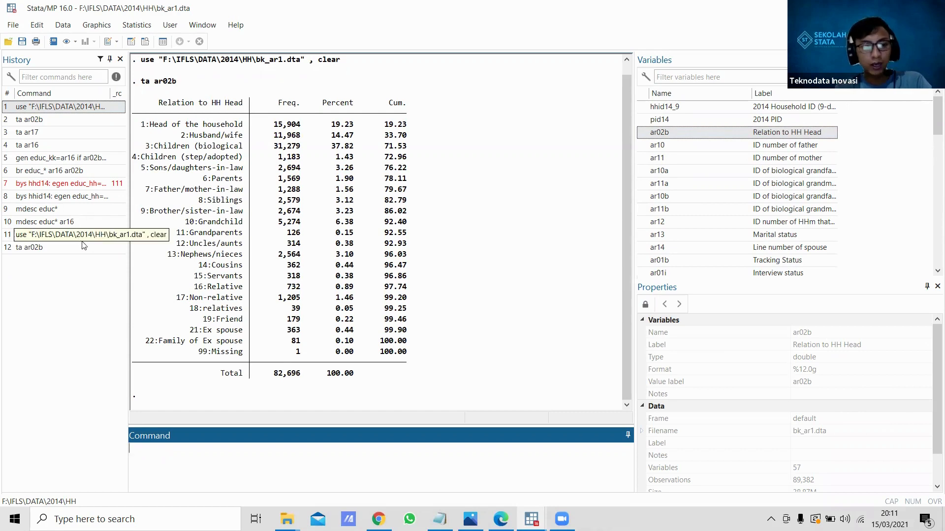
Step: Filter the variable list by ar16 and tabulate the highest level of education with "ta ar16"
{"action": "type", "text": "ta"}
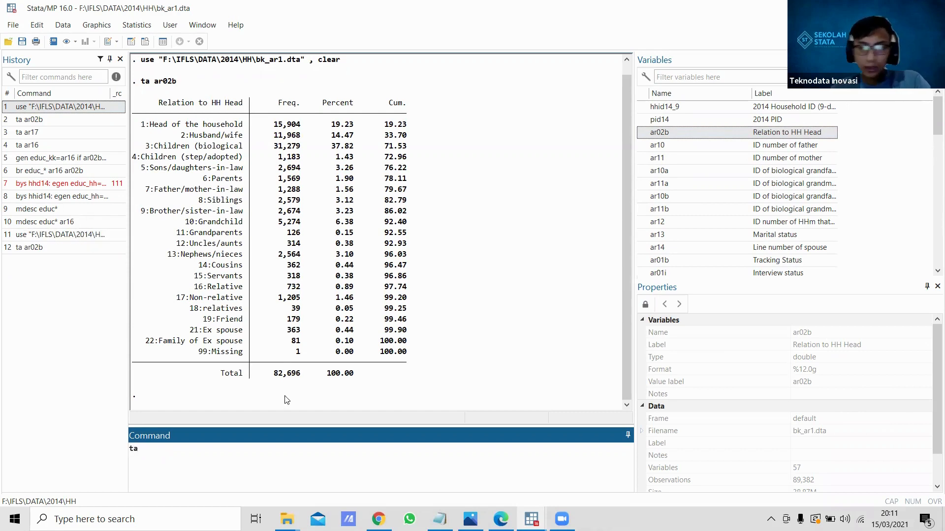
{"action": "left_click", "coordinate": [676, 78]}
{"action": "type", "text": "ar16"}
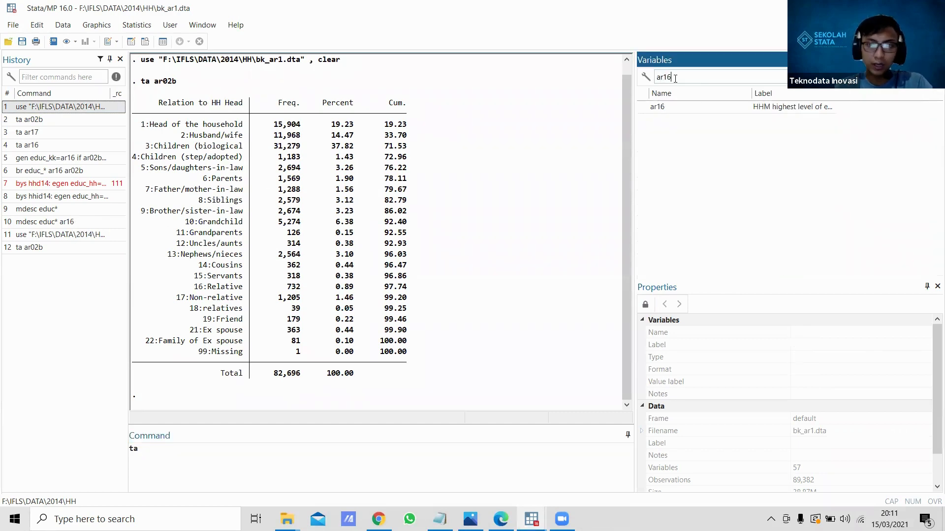
{"action": "double_click", "coordinate": [643, 108]}
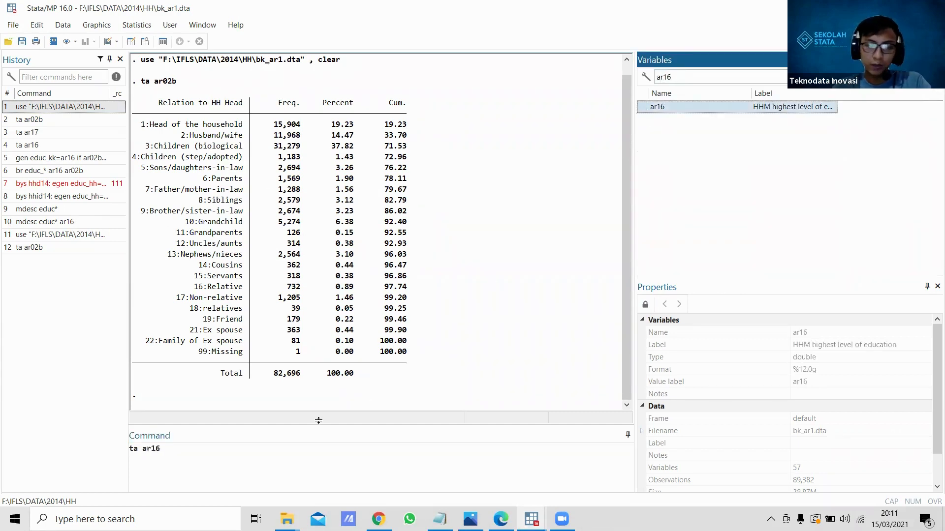
{"action": "key", "text": "Return"}
Step: Review the ar02b household relation codes against the ar16 education level codes in the tabulation output
{"action": "scroll", "coordinate": [219, 246], "scroll_direction": "up", "scroll_amount": 8}
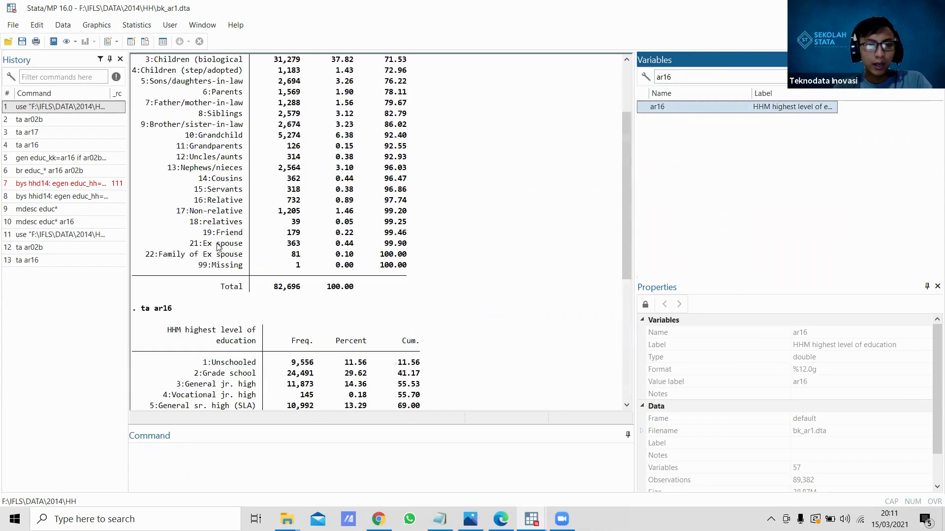
{"action": "scroll", "coordinate": [219, 247], "scroll_direction": "up", "scroll_amount": 3}
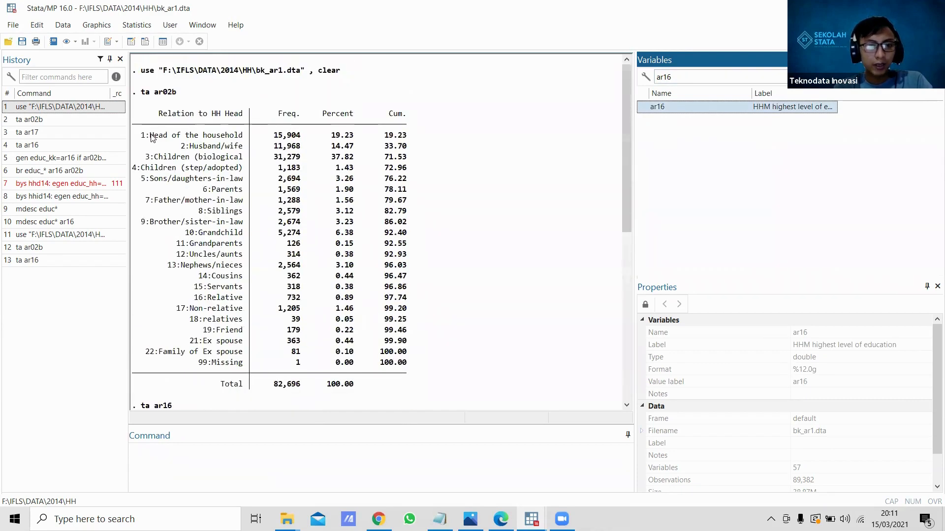
{"action": "scroll", "coordinate": [218, 143], "scroll_direction": "down", "scroll_amount": 2}
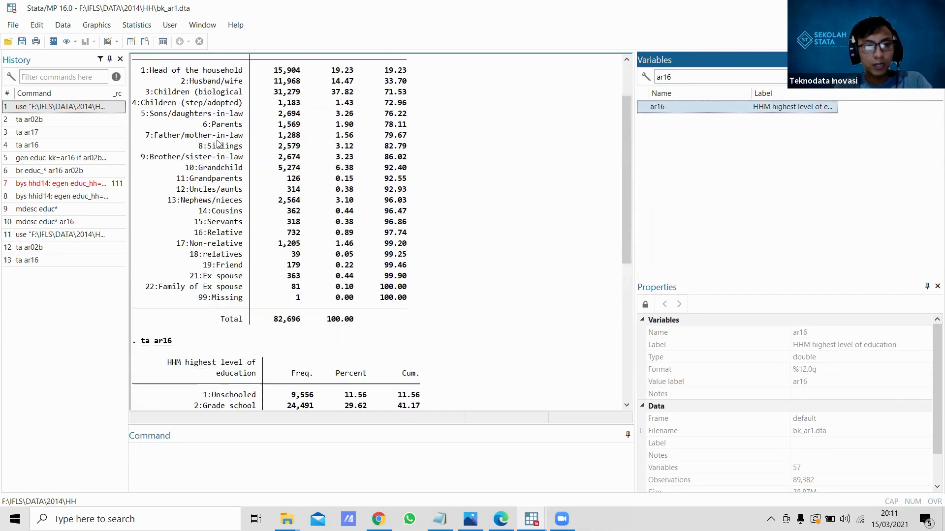
{"action": "scroll", "coordinate": [218, 144], "scroll_direction": "up", "scroll_amount": 1}
{"action": "scroll", "coordinate": [218, 143], "scroll_direction": "down", "scroll_amount": 6}
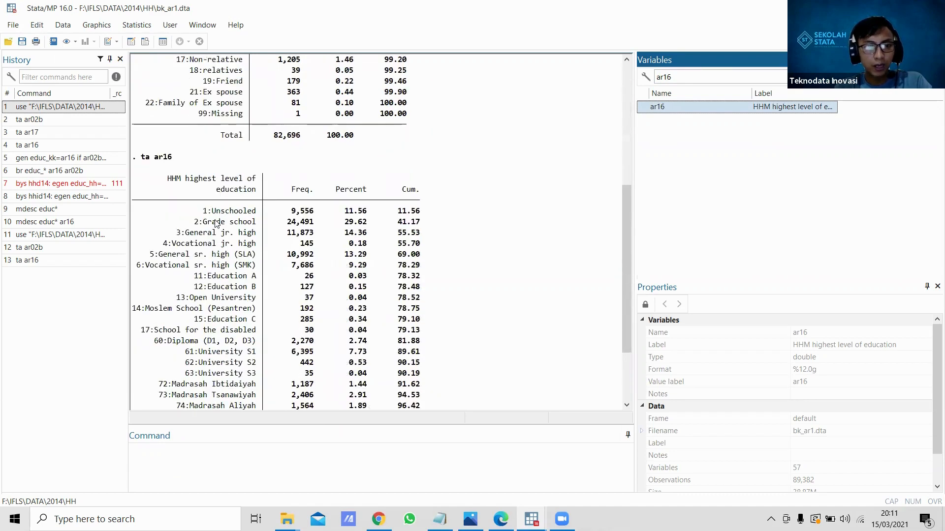
{"action": "scroll", "coordinate": [201, 164], "scroll_direction": "up", "scroll_amount": 6}
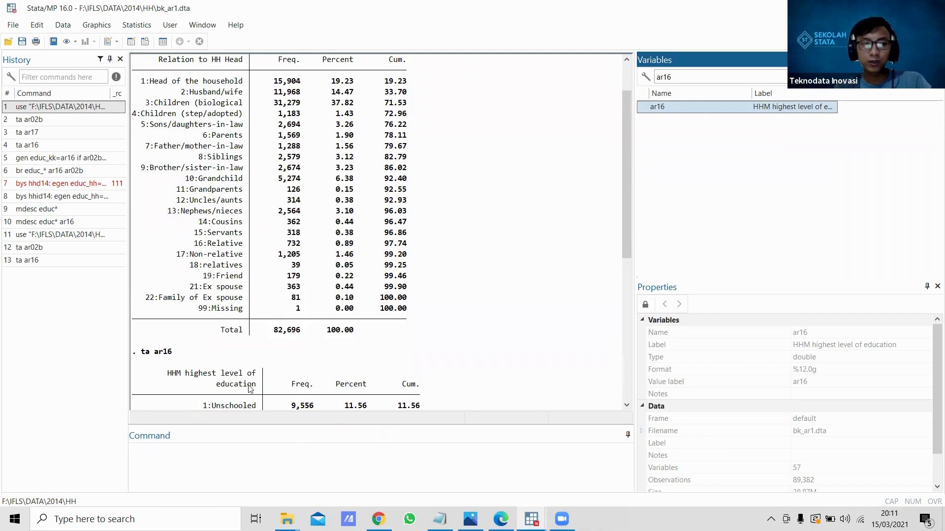
Step: Generate the household head's education variable with "gen educ_kk=ar16 if ar02b==1"
{"action": "left_click", "coordinate": [262, 437]}
{"action": "type", "text": "gen "}
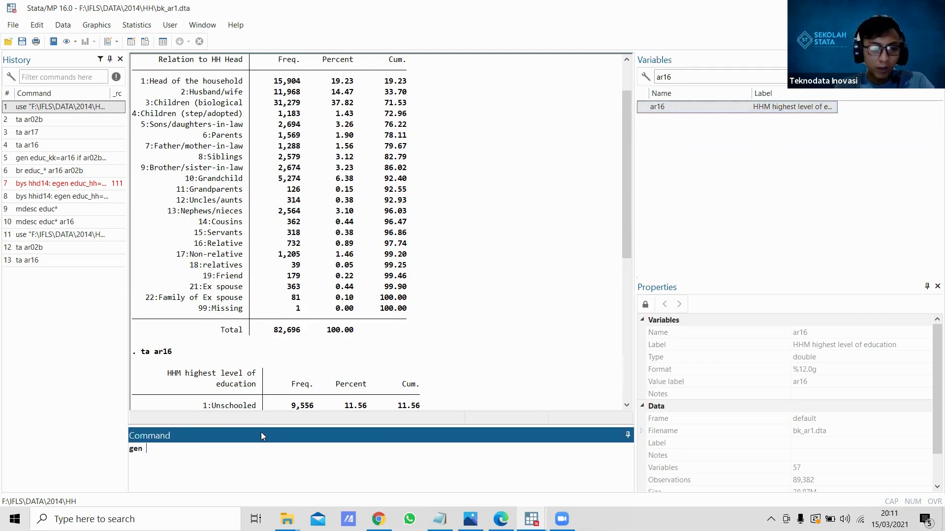
{"action": "type", "text": "ed"}
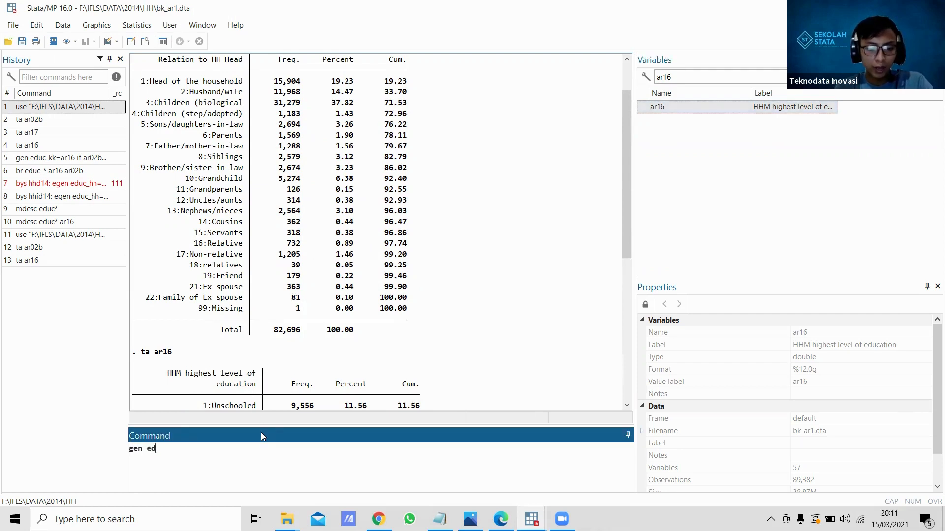
{"action": "type", "text": "uc_kk="}
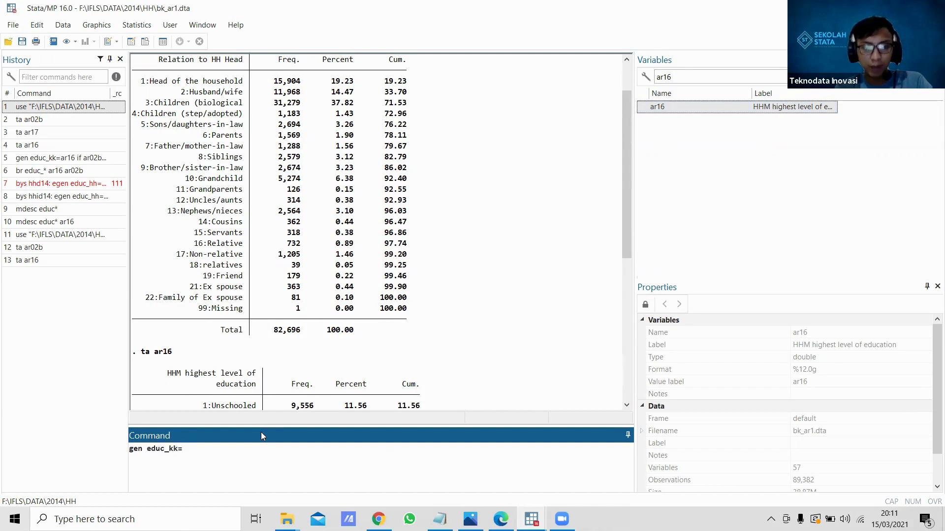
{"action": "type", "text": "ar16"}
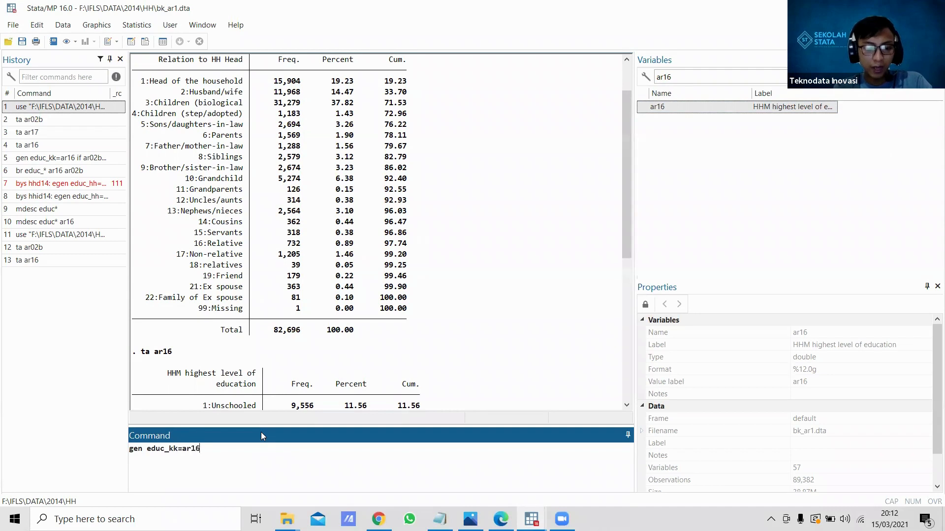
{"action": "type", "text": " if "}
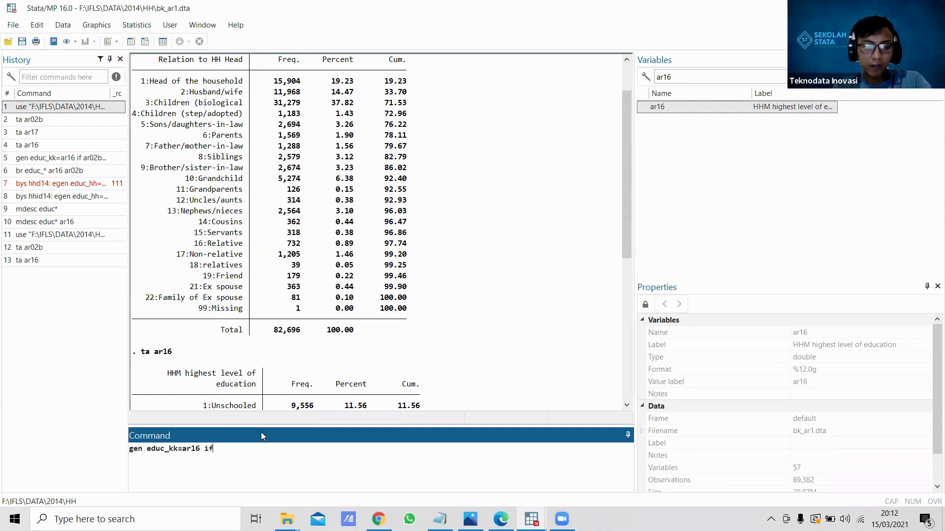
{"action": "type", "text": "ar02"}
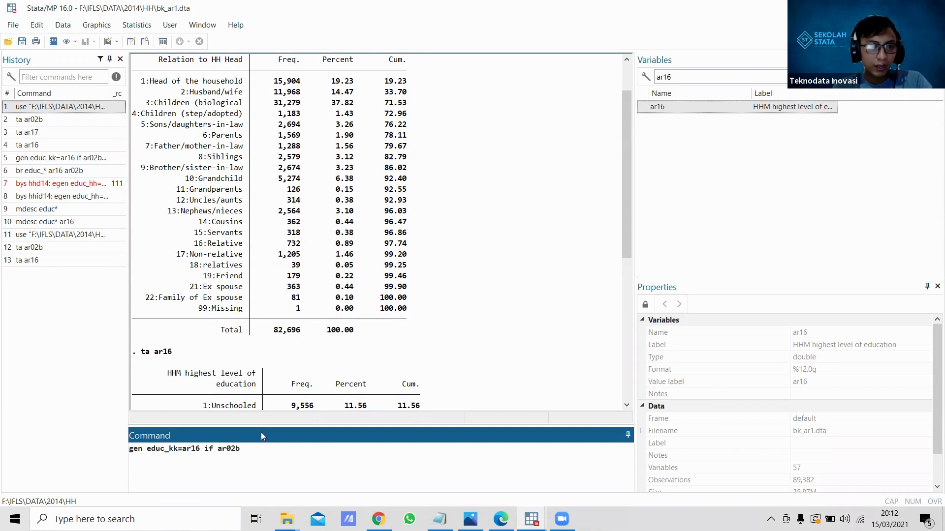
{"action": "type", "text": "b"}
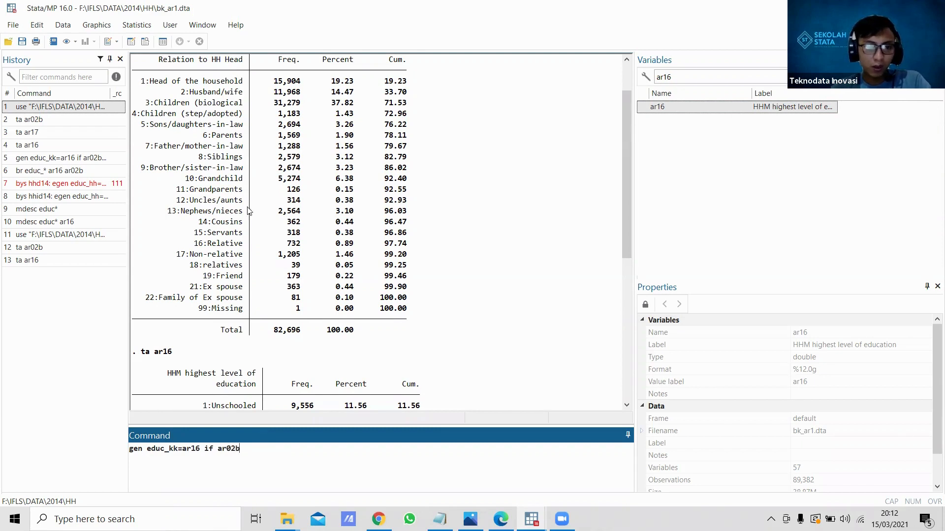
{"action": "scroll", "coordinate": [260, 189], "scroll_direction": "up", "scroll_amount": 2}
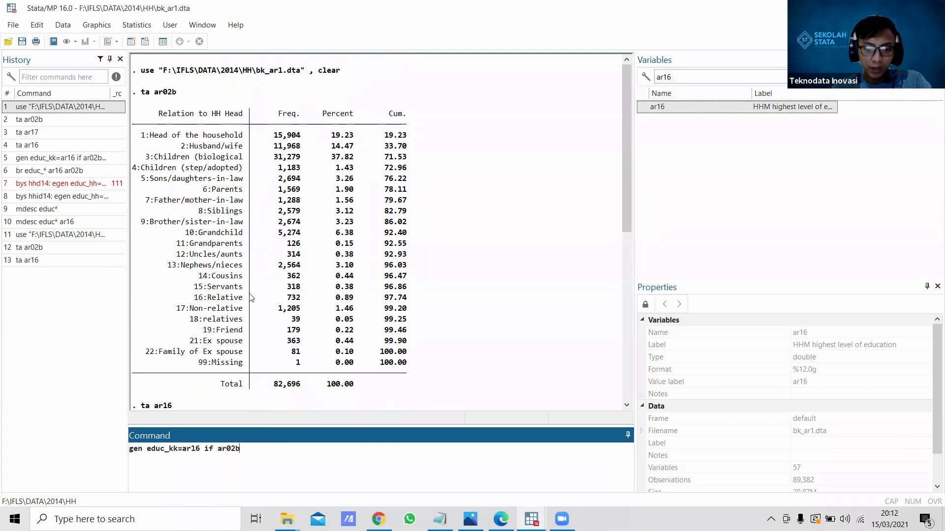
{"action": "type", "text": "=="}
{"action": "type", "text": "1"}
{"action": "key", "text": "Return"}
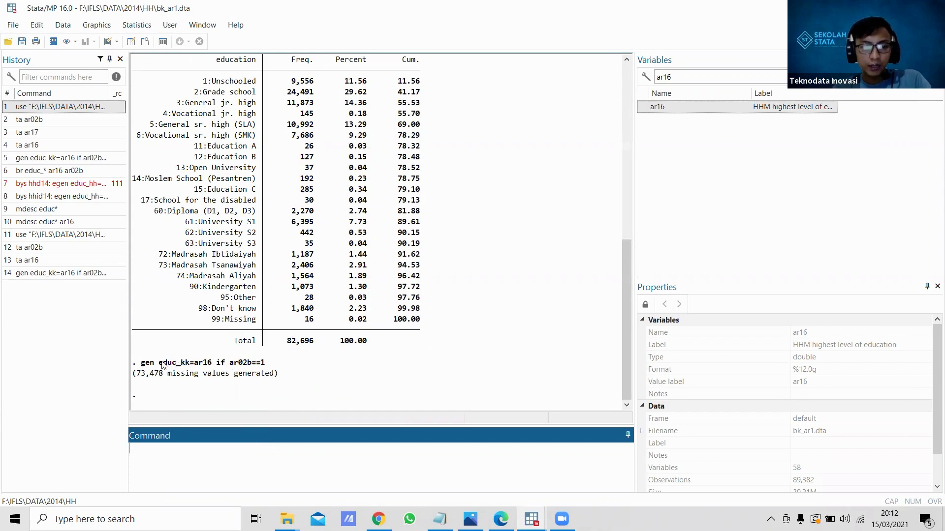
Step: Browse the new education variable alongside the household IDs and education level with "br educ* hhid* ar16"
{"action": "type", "text": "ke"}
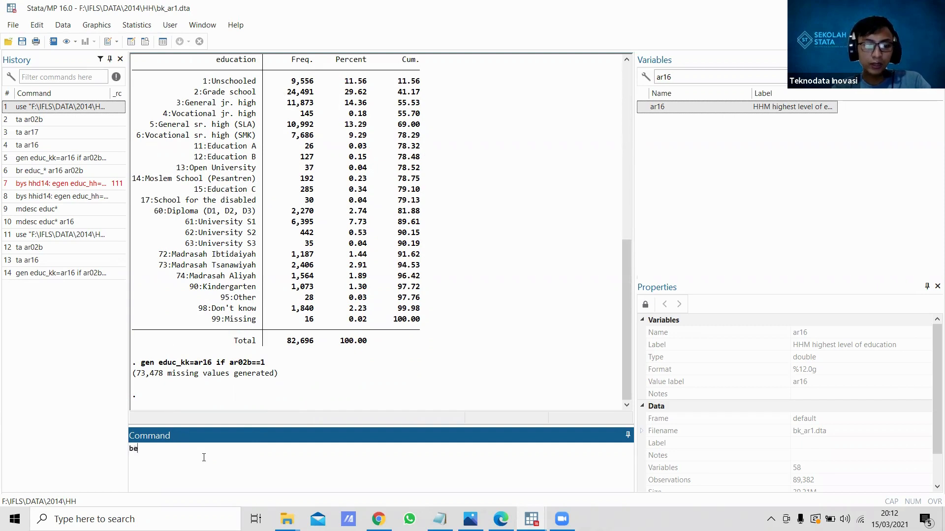
{"action": "key", "text": "BackSpace"}
{"action": "key", "text": "BackSpace"}
{"action": "type", "text": "nr"}
{"action": "key", "text": "BackSpace"}
{"action": "key", "text": "BackSpace"}
{"action": "key", "text": "BackSpace"}
{"action": "type", "text": "br "}
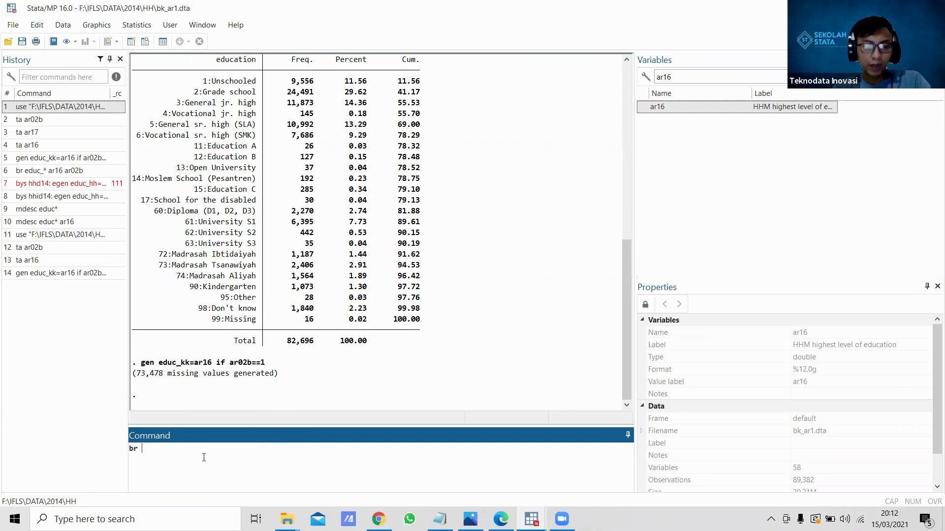
{"action": "type", "text": "e"}
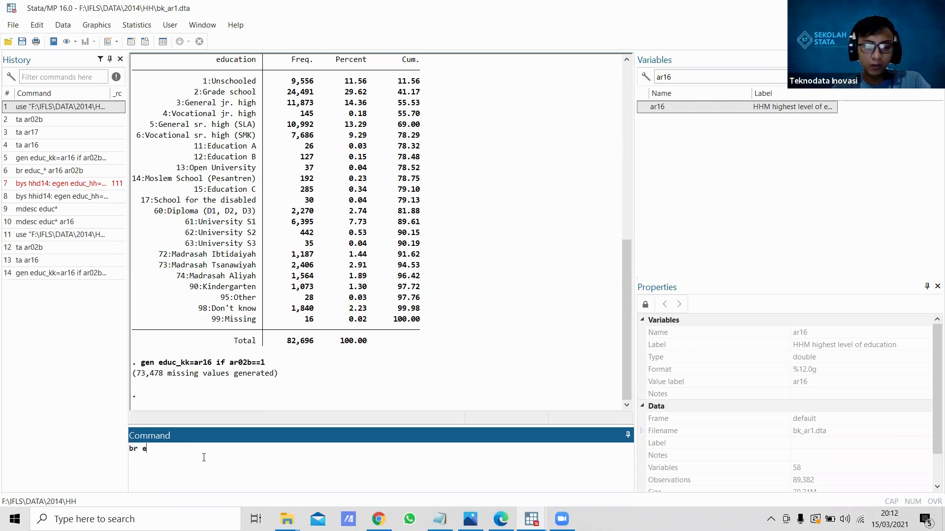
{"action": "type", "text": "duc"}
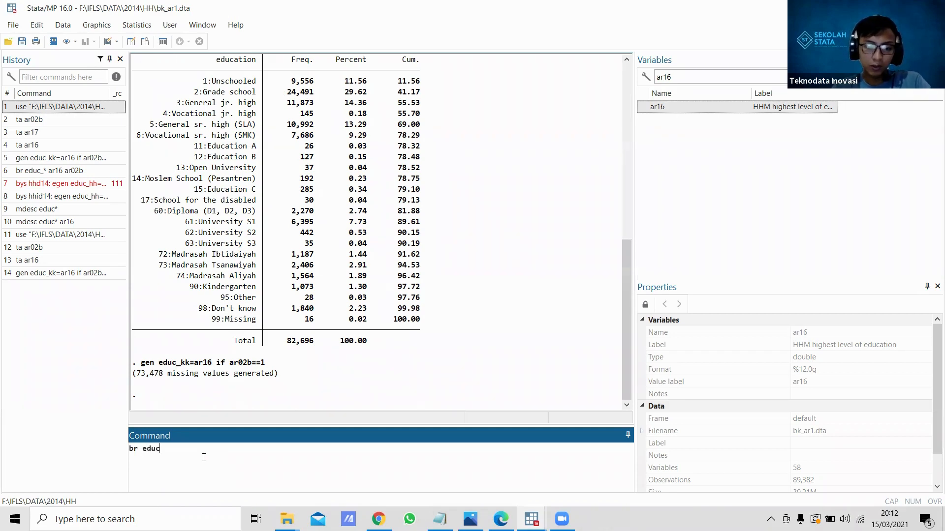
{"action": "type", "text": "* hhid*"}
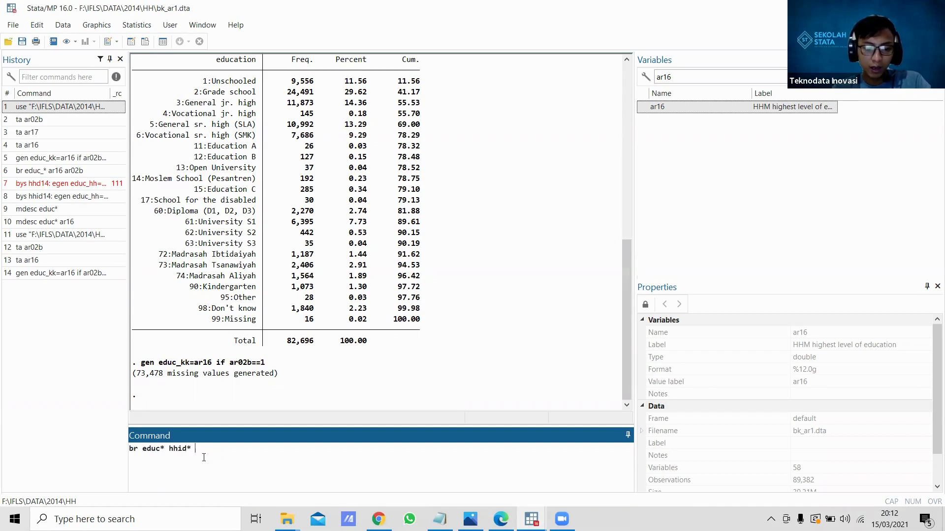
{"action": "type", "text": " ar16"}
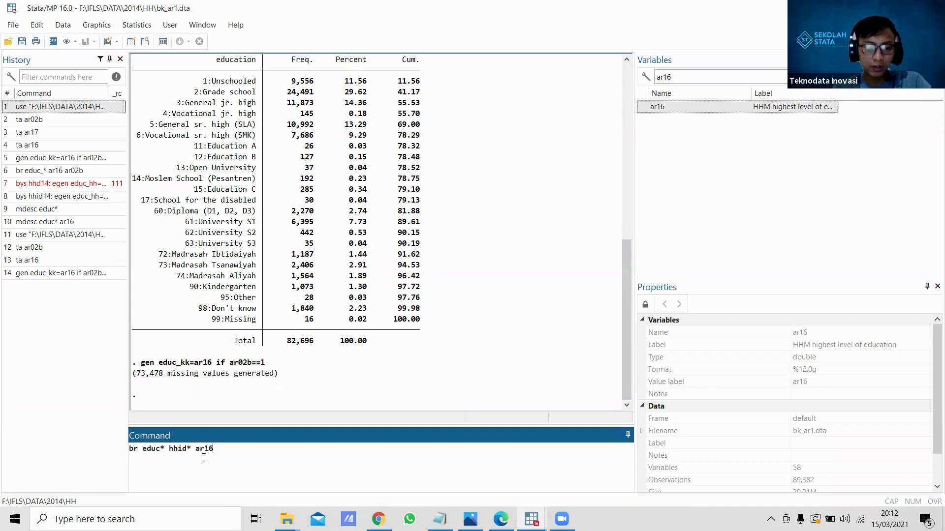
{"action": "key", "text": "Return"}
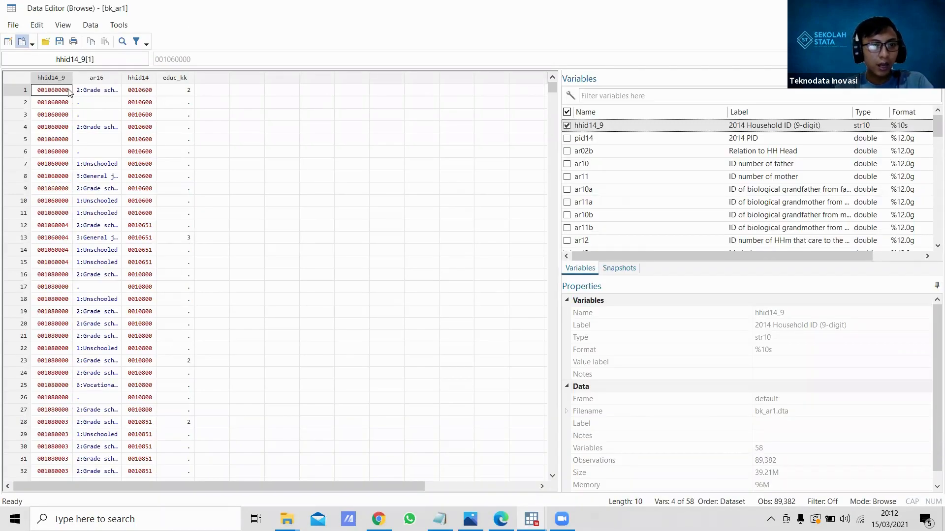
Step: Show ar02b in the data browser, compare educ_kk across the first household's hhid14 rows, and close the browser
{"action": "left_click", "coordinate": [568, 154]}
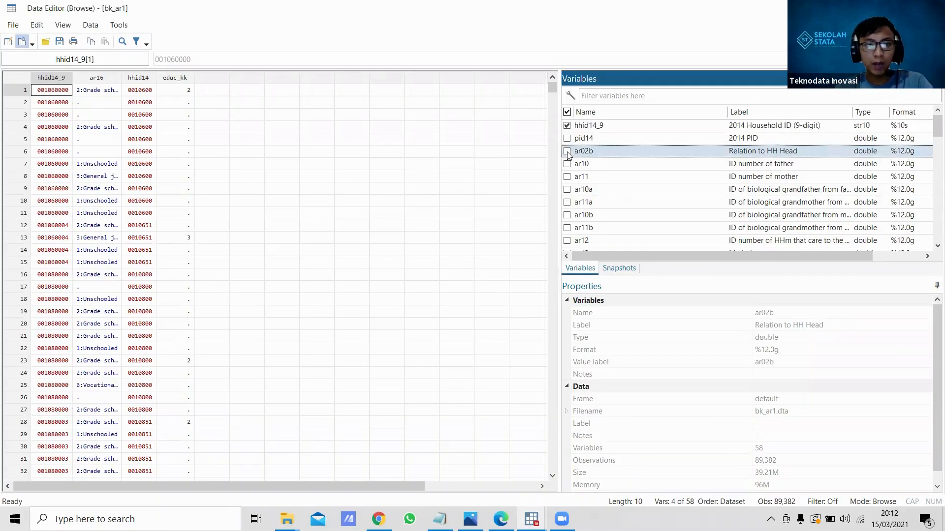
{"action": "left_click", "coordinate": [567, 152]}
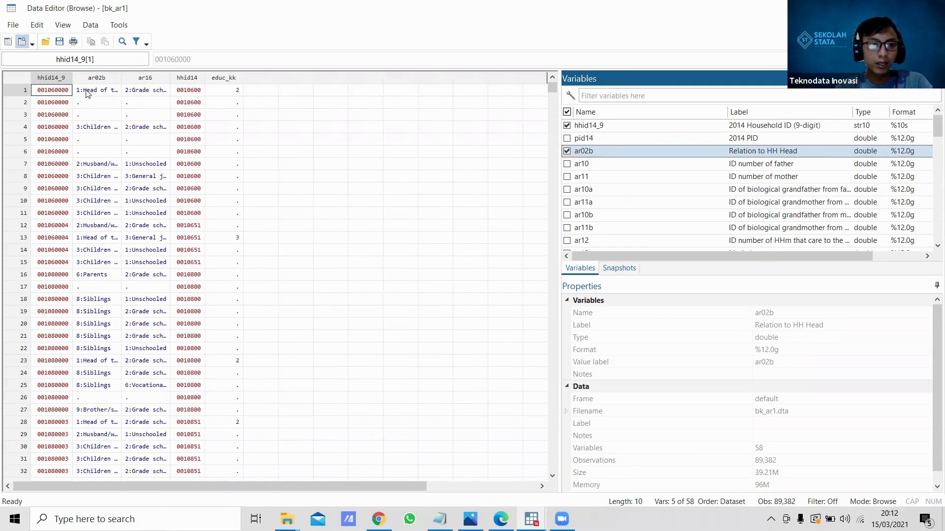
{"action": "left_click", "coordinate": [221, 93]}
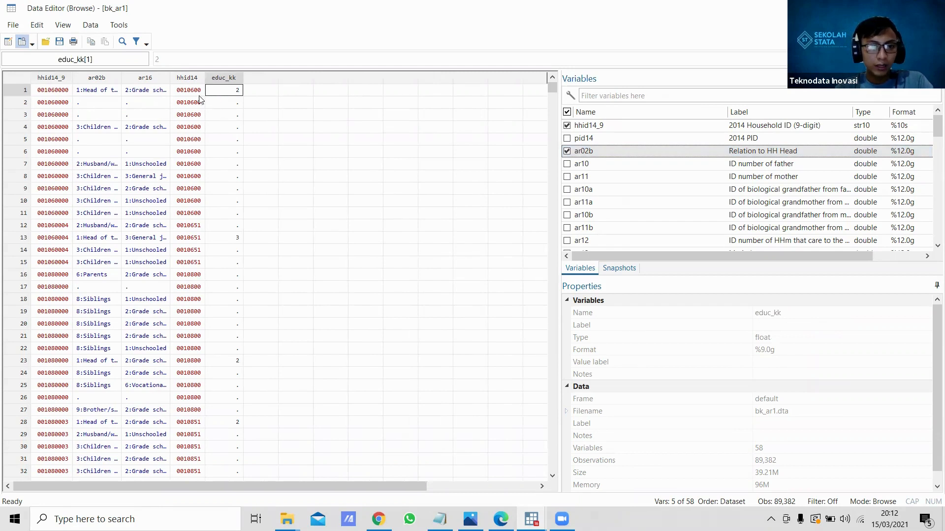
{"action": "left_click_drag", "start_coordinate": [198, 92], "coordinate": [201, 192]}
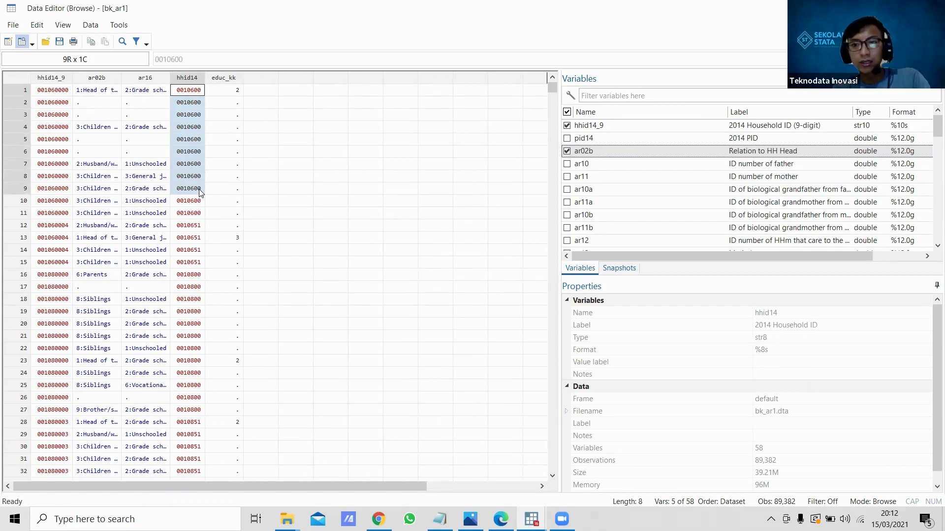
{"action": "left_click", "coordinate": [222, 96]}
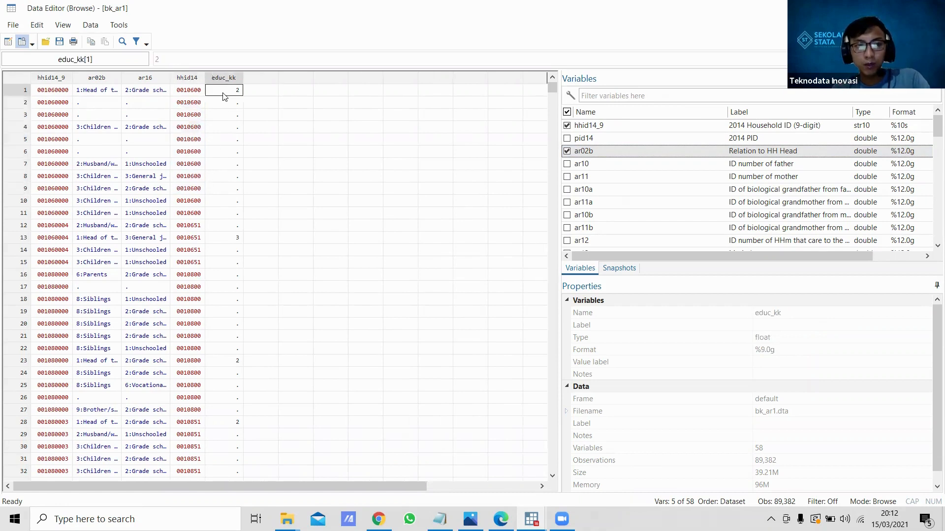
{"action": "left_click", "coordinate": [186, 94]}
{"action": "left_click_drag", "start_coordinate": [186, 93], "coordinate": [195, 215]}
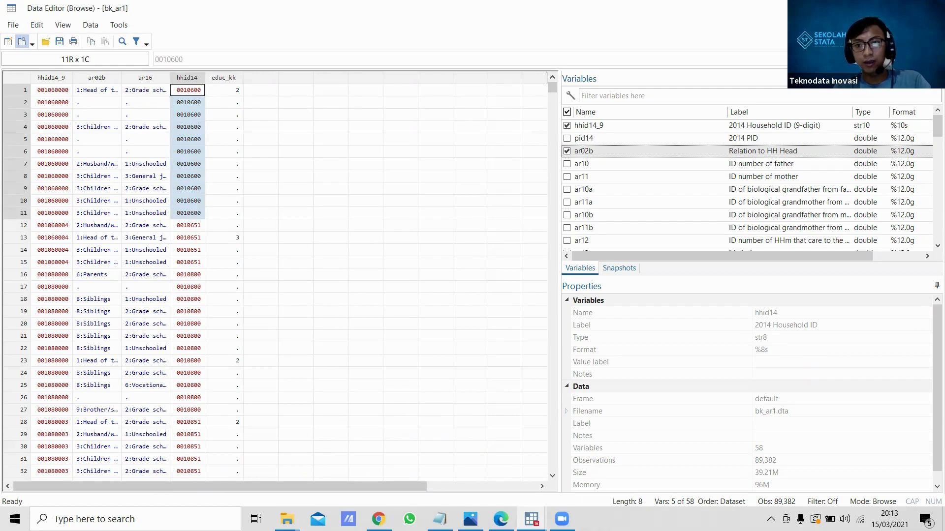
{"action": "left_click", "coordinate": [874, 8]}
Step: Spread the head's education to all members of each household with "bys hhid14: egen educ_hh=max(educ_kk)"
{"action": "type", "text": "b"}
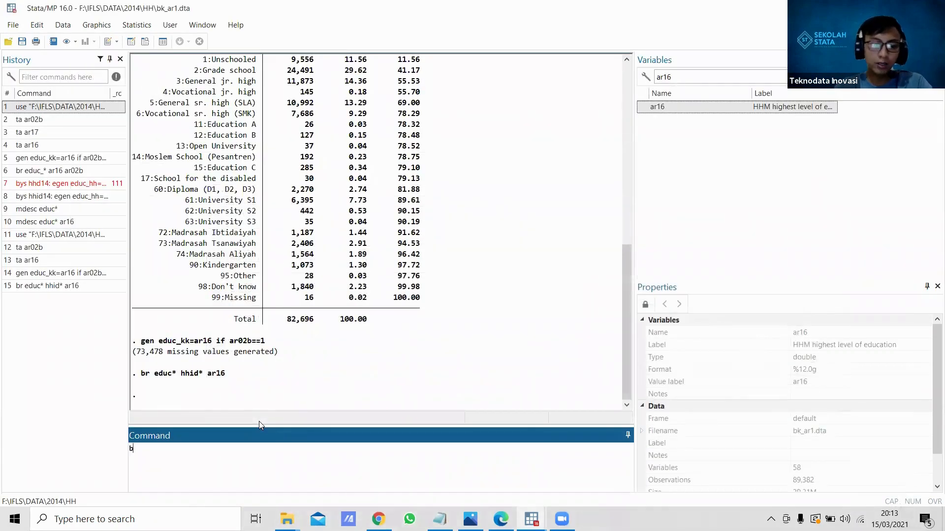
{"action": "type", "text": "ys hhi"}
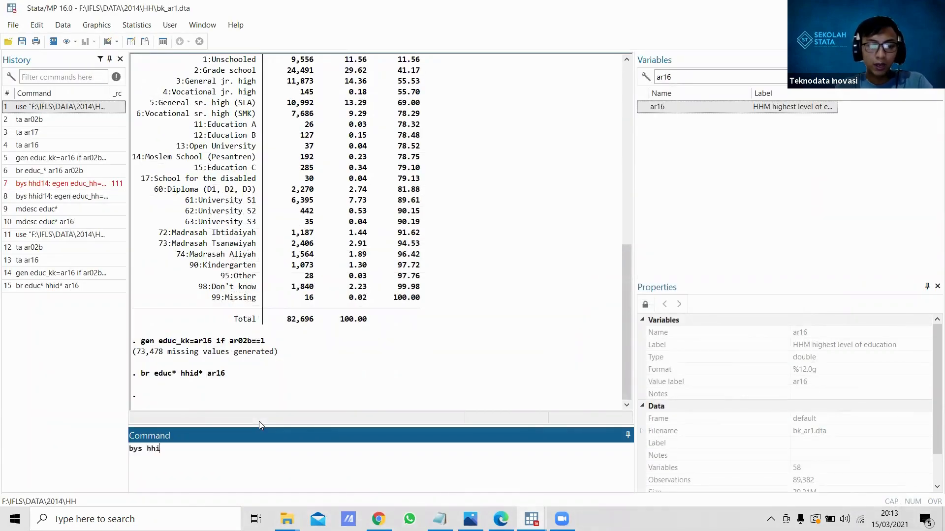
{"action": "type", "text": "d14: egen"}
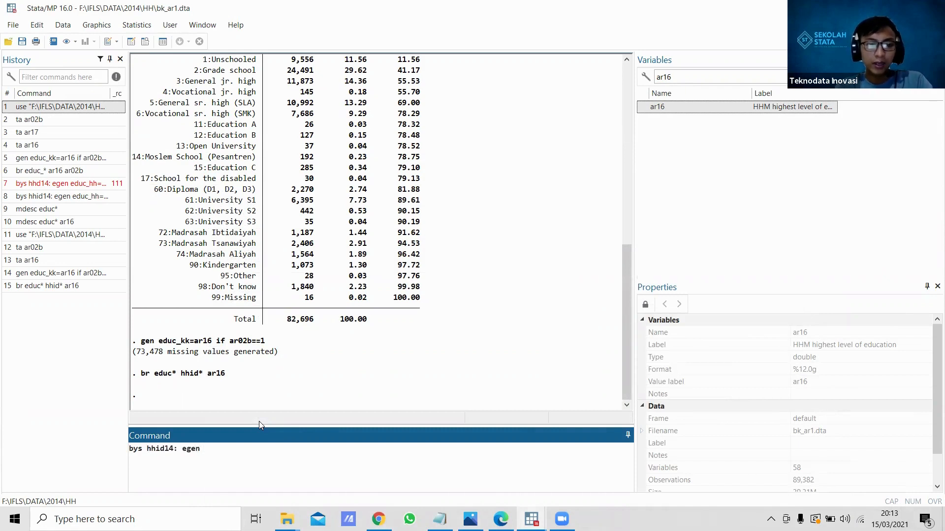
{"action": "type", "text": " educ"}
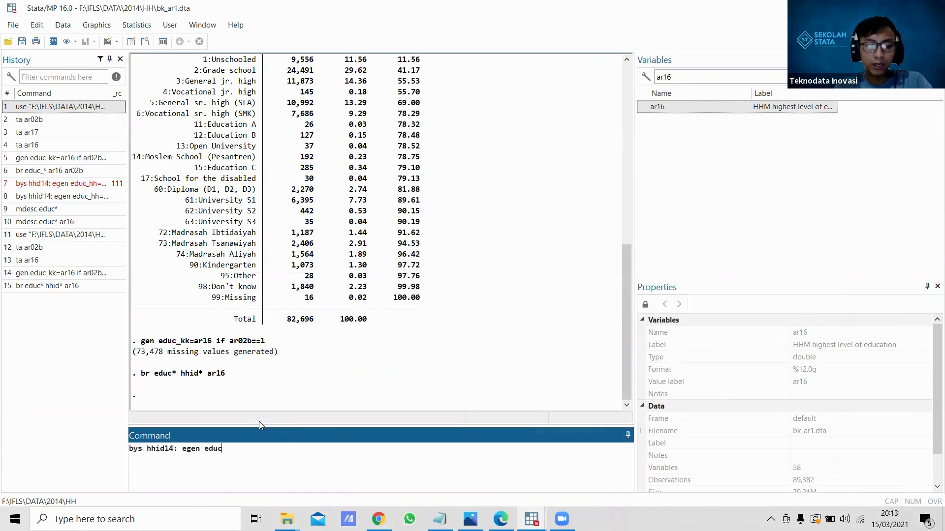
{"action": "type", "text": "_hh=max(edu"}
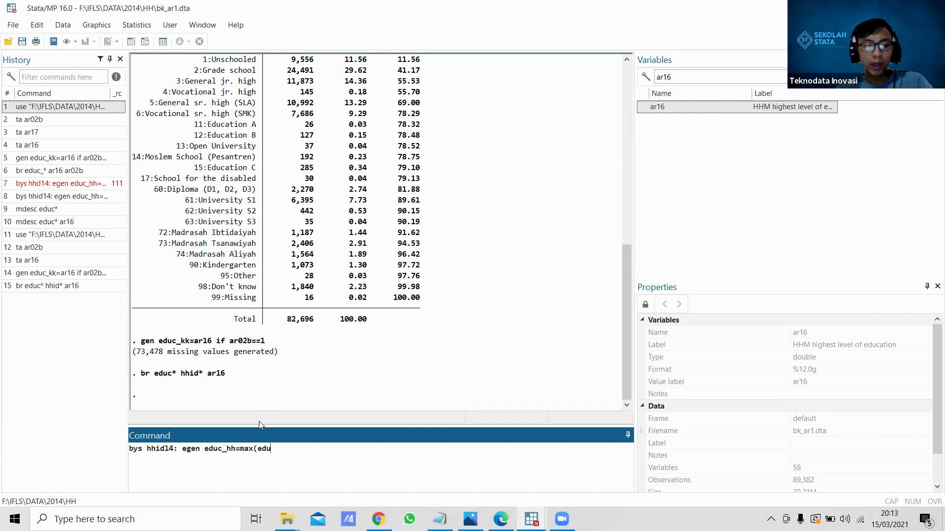
{"action": "type", "text": "c_kk"}
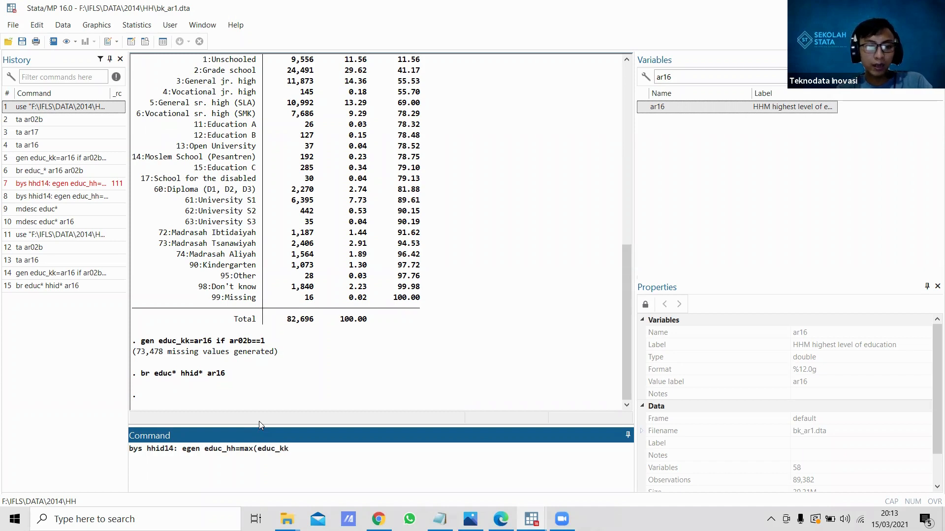
{"action": "type", "text": ")"}
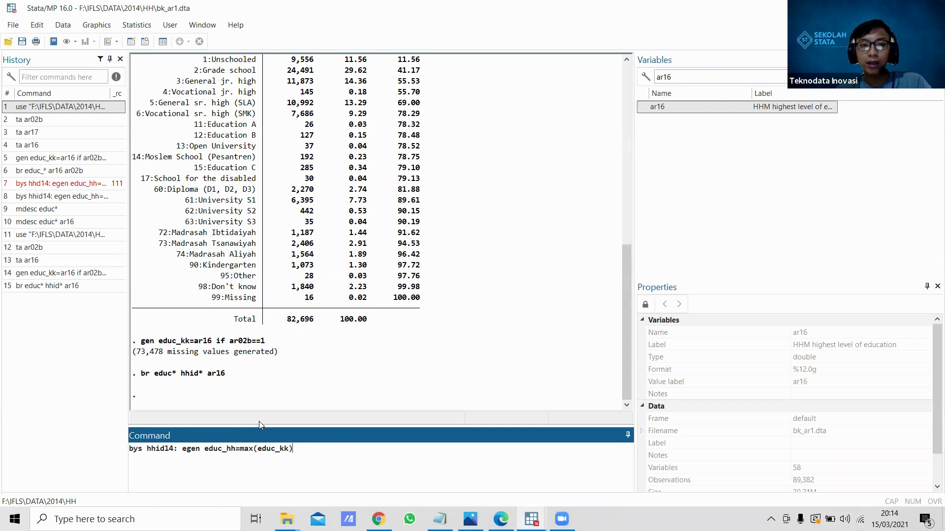
{"action": "key", "text": "Return"}
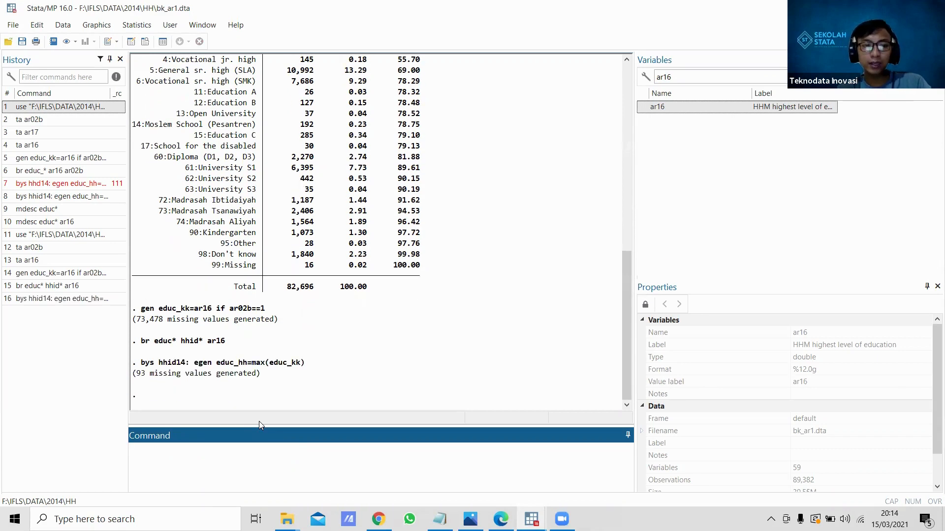
{"action": "type", "text": "me"}
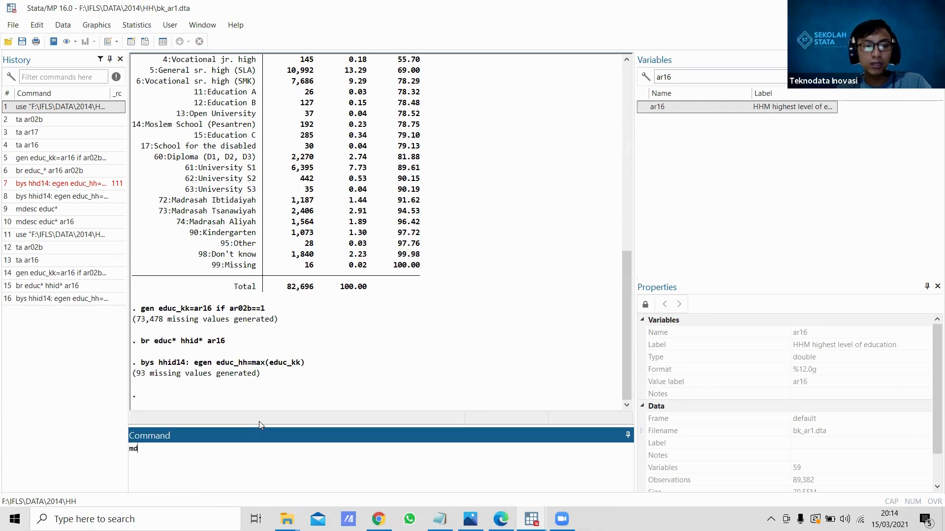
{"action": "key", "text": "BackSpace"}
{"action": "key", "text": "BackSpace"}
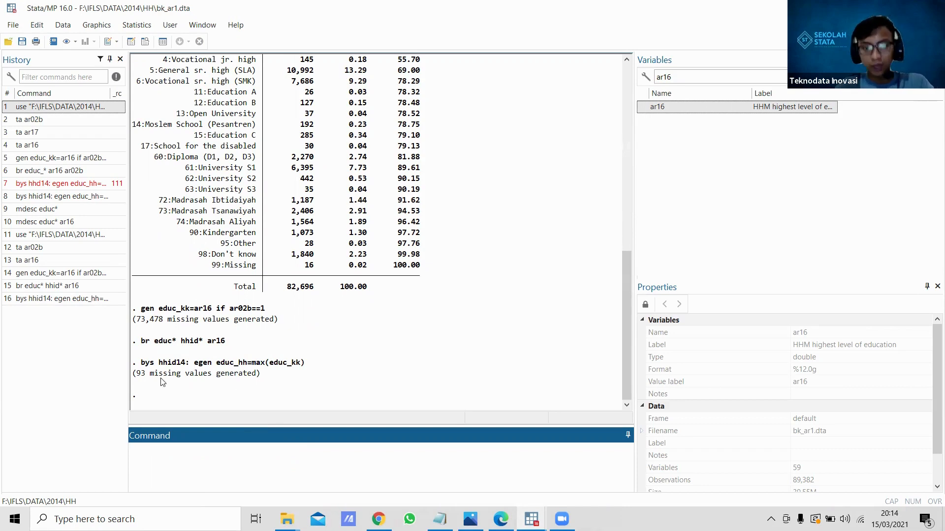
Step: Clear the ar16 filter from the variable list and tabulate missing values of the education variables with "mdesc educ* ar16"
{"action": "double_click", "coordinate": [677, 79]}
{"action": "key", "text": "BackSpace"}
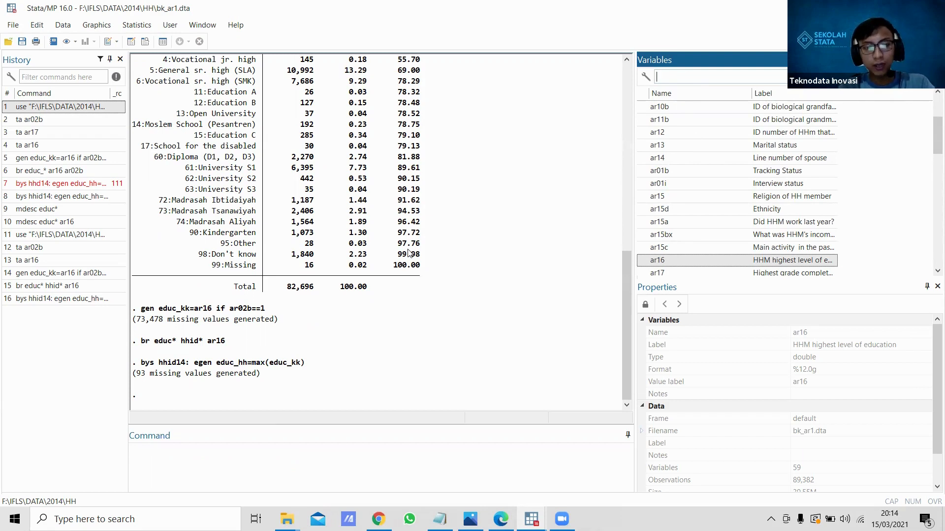
{"action": "left_click", "coordinate": [198, 446]}
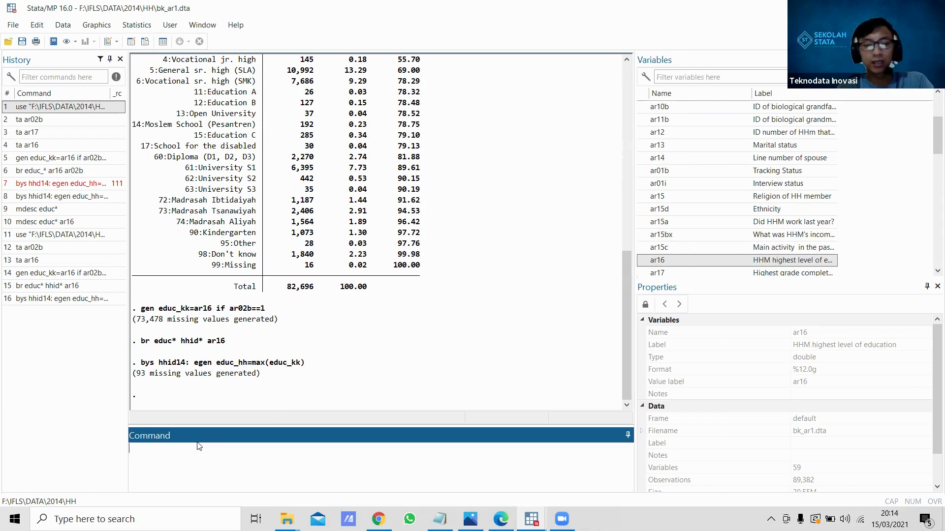
{"action": "type", "text": "mdesc"}
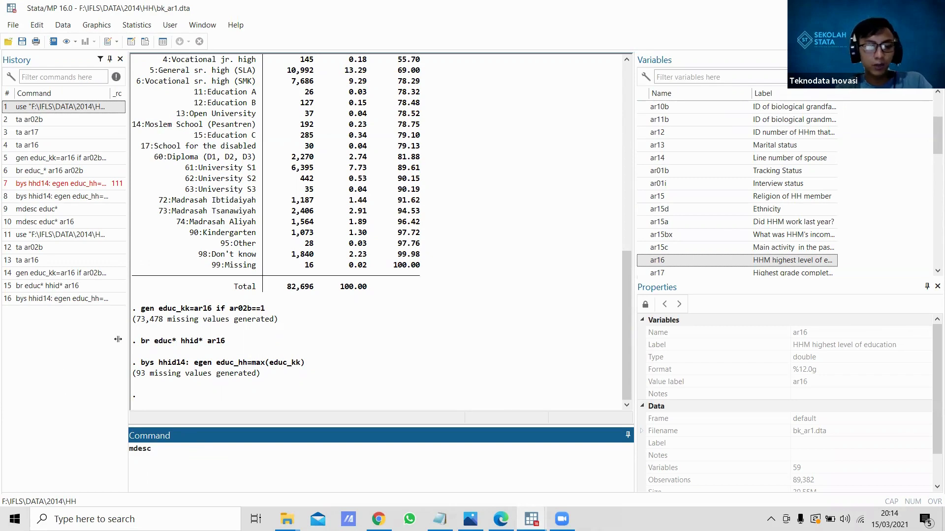
{"action": "type", "text": "educ"}
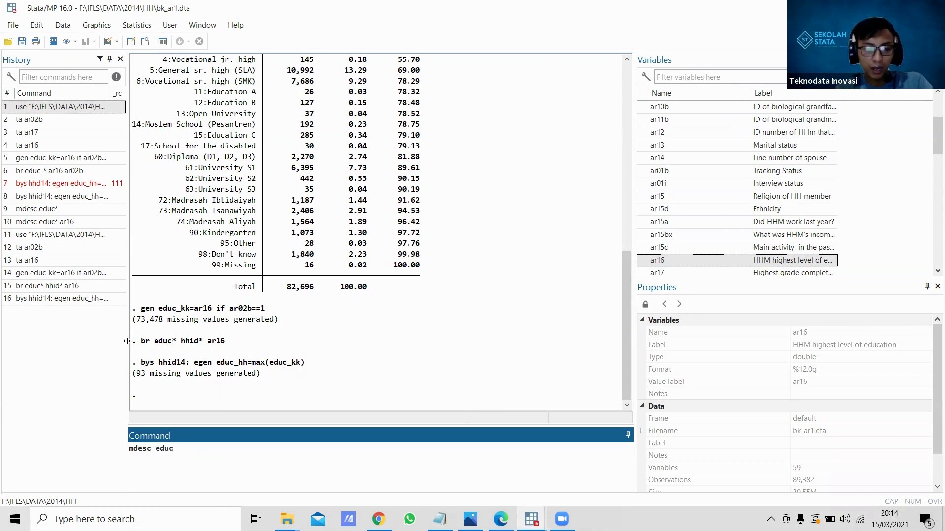
{"action": "type", "text": "*"}
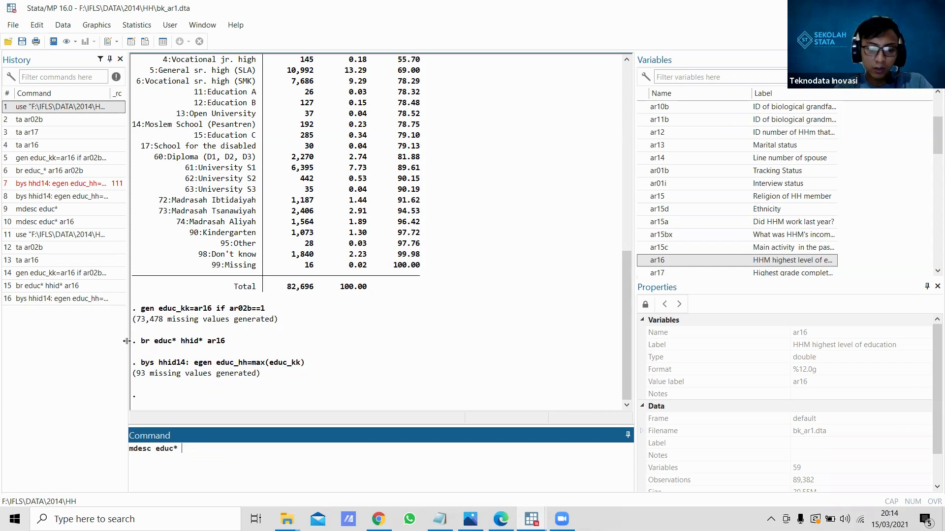
{"action": "type", "text": " ar16"}
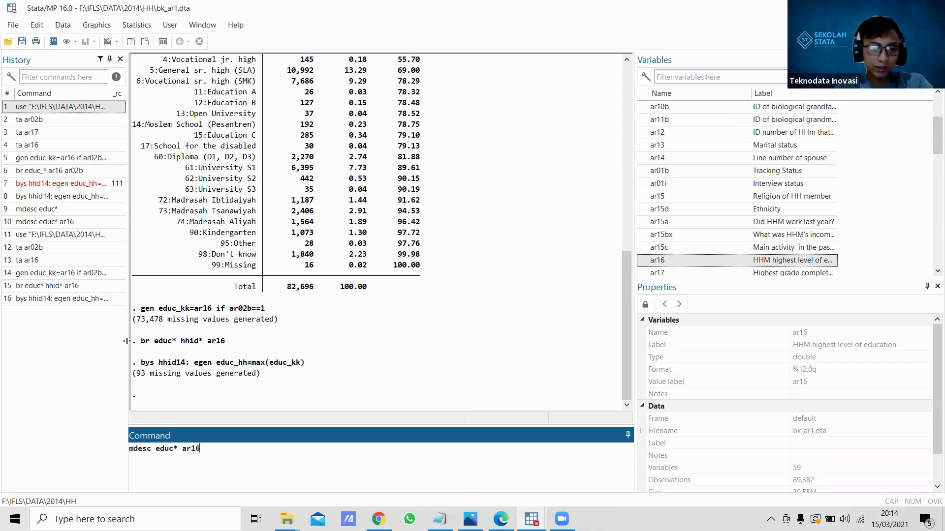
{"action": "key", "text": "Return"}
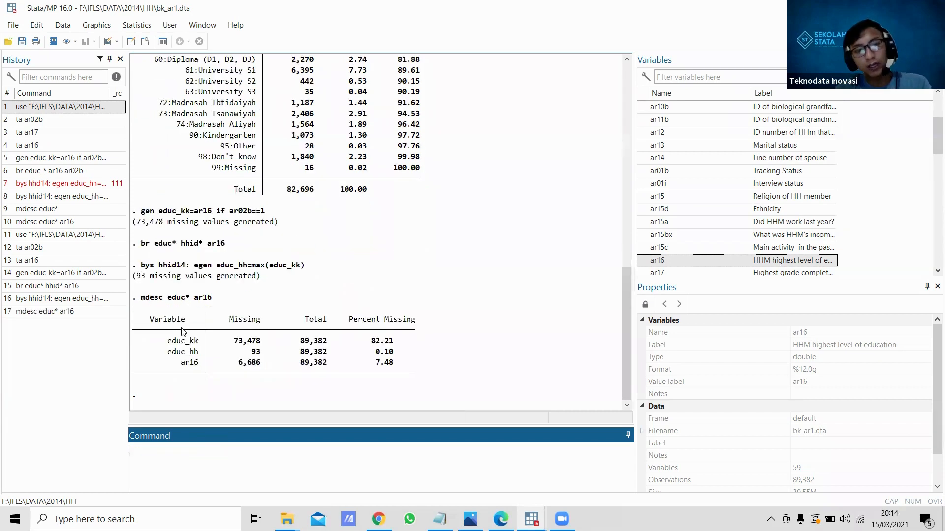